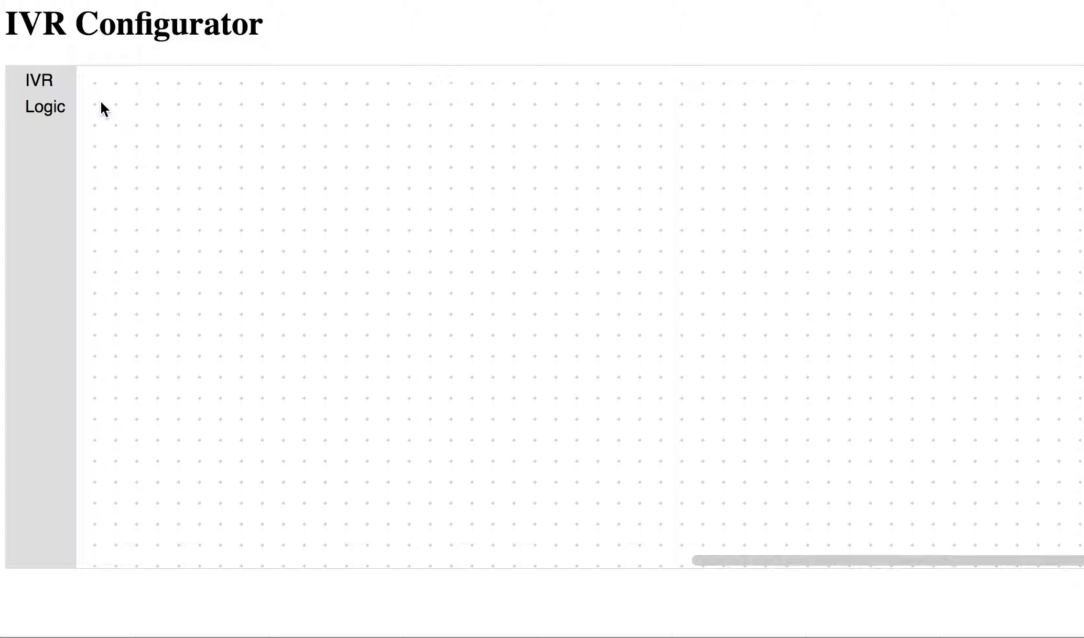
Step: Place an Incoming Call block on the empty workspace and choose the first phone number option
click(44, 81)
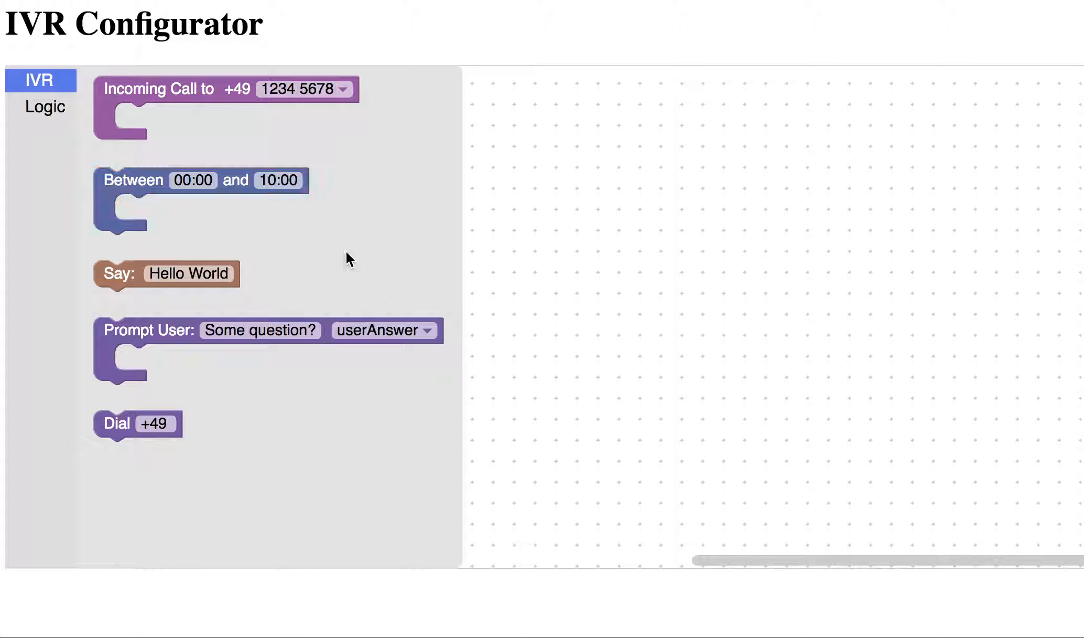
click(149, 204)
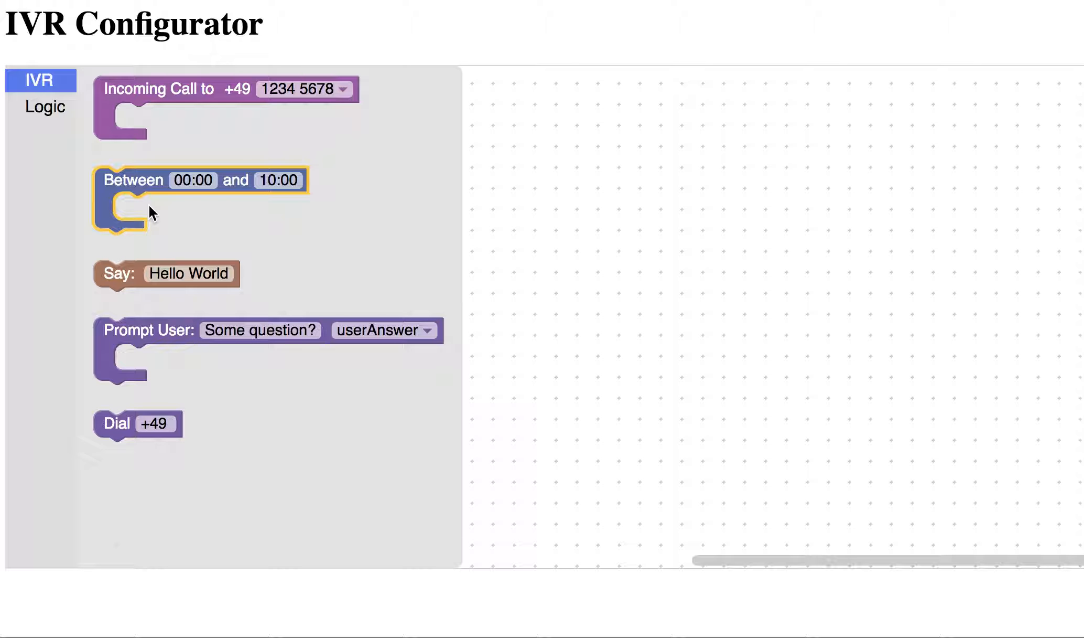
click(106, 100)
drag(107, 97, 256, 106)
click(442, 98)
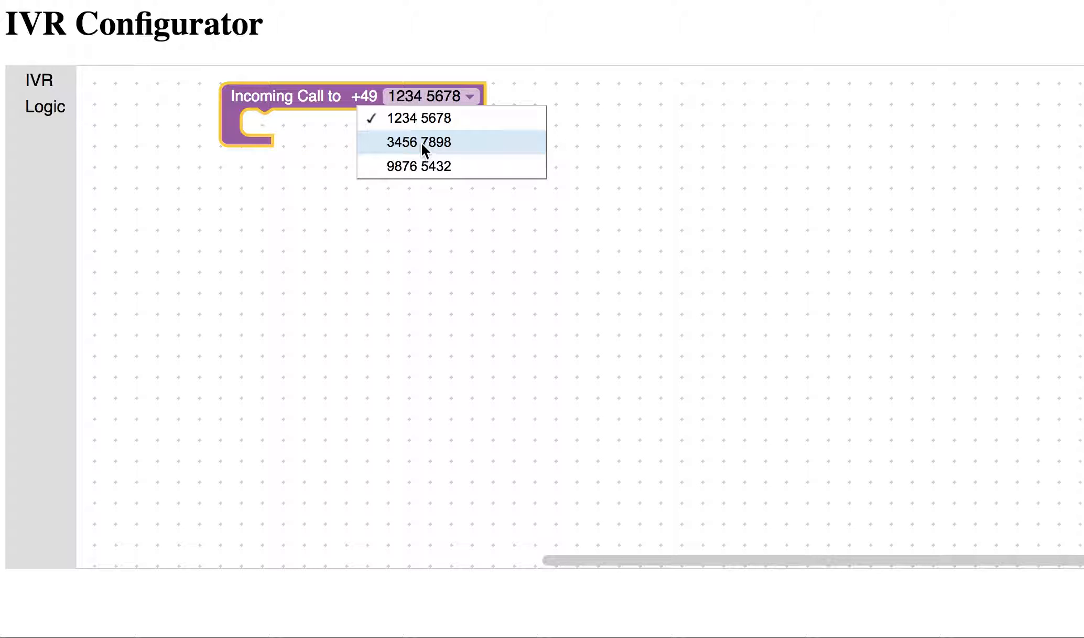
click(420, 120)
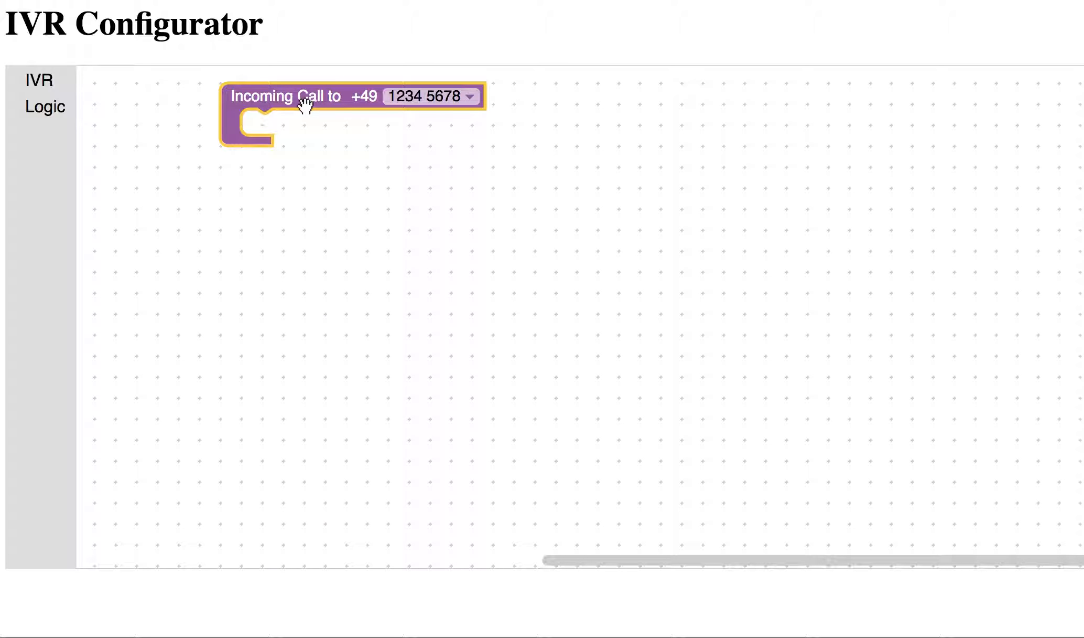
Step: Nest a Between block inside the Incoming Call block and set its end time to 09:00
click(45, 82)
click(111, 179)
drag(111, 180, 262, 127)
click(333, 127)
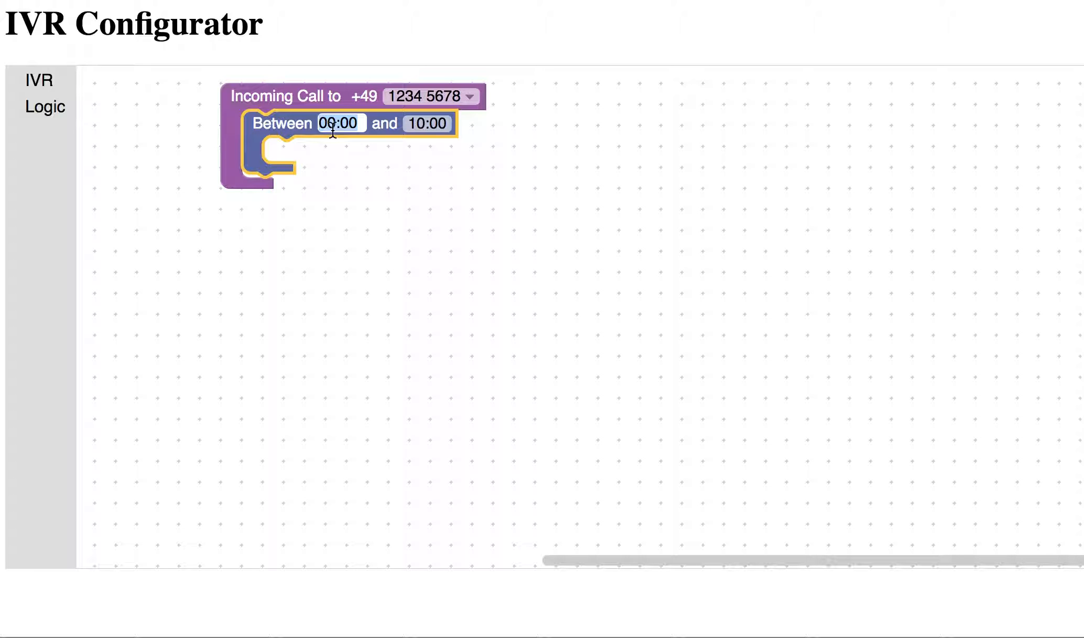
click(433, 125)
text(09)
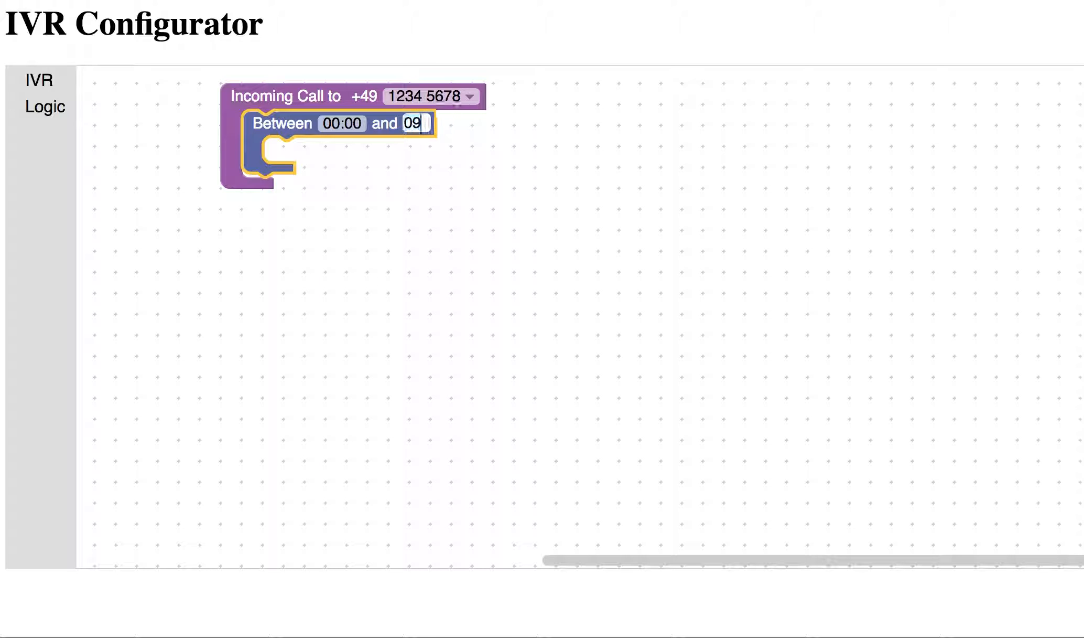
text(:00)
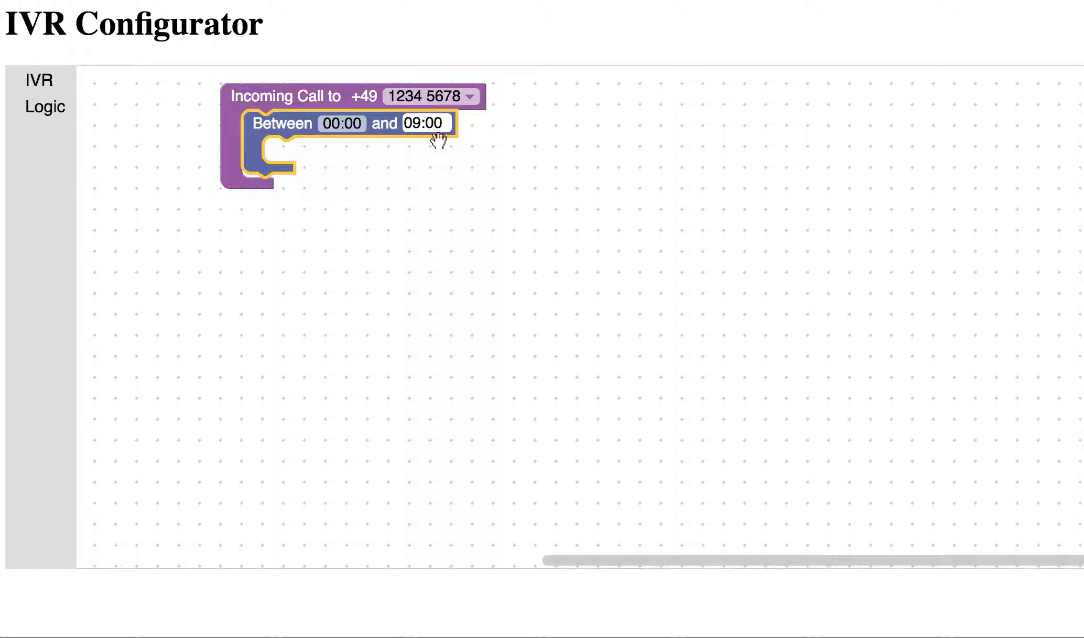
click(445, 177)
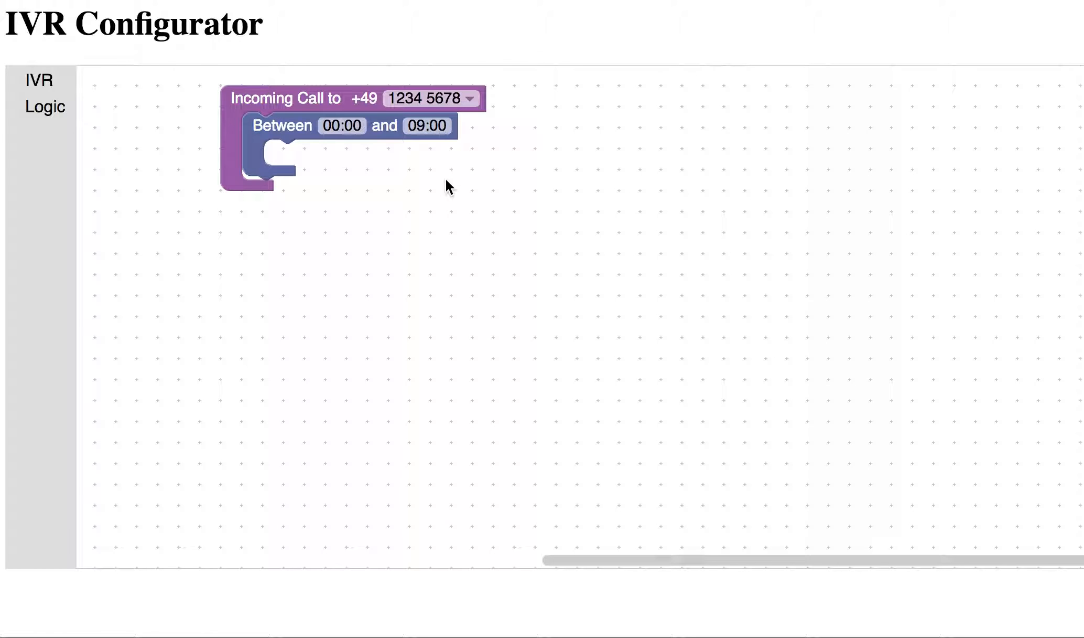
Step: Nest a Say block in the first time block with the text "Welcome at mobfish, you are calling to early, please call after 09 am. Thanks!"
click(45, 80)
drag(140, 281, 298, 158)
click(345, 156)
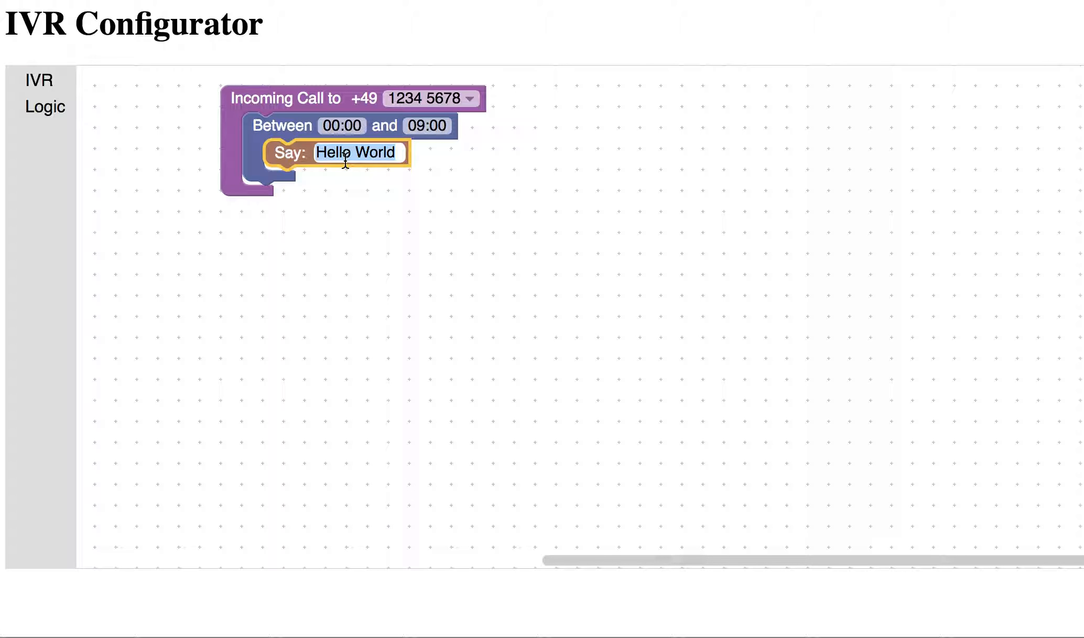
text(Wec)
key(BackSpace)
text(lco)
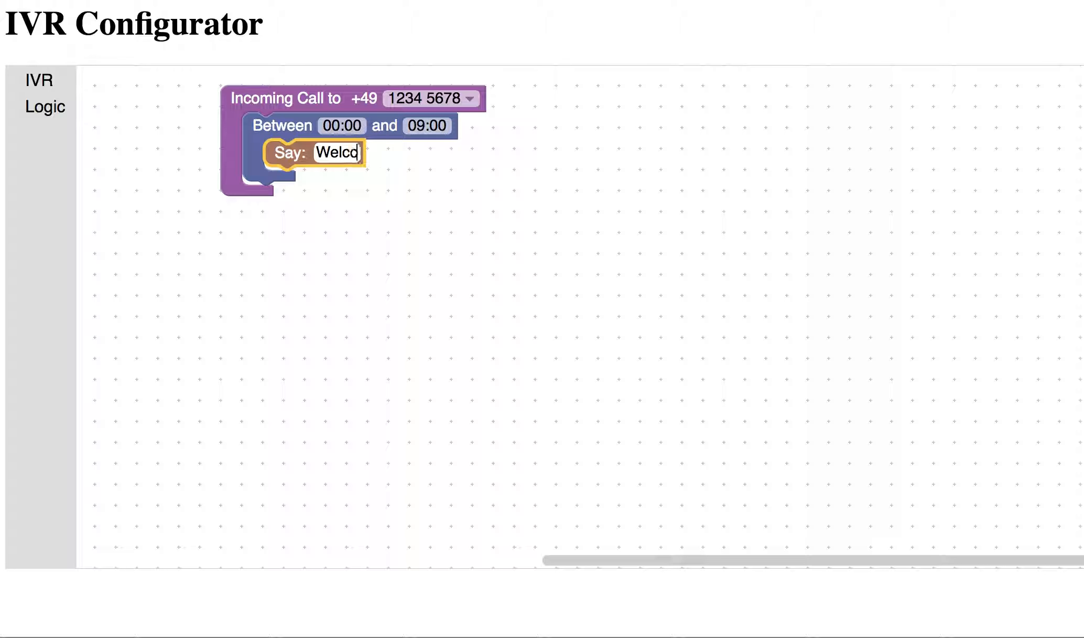
text(me at mobfish)
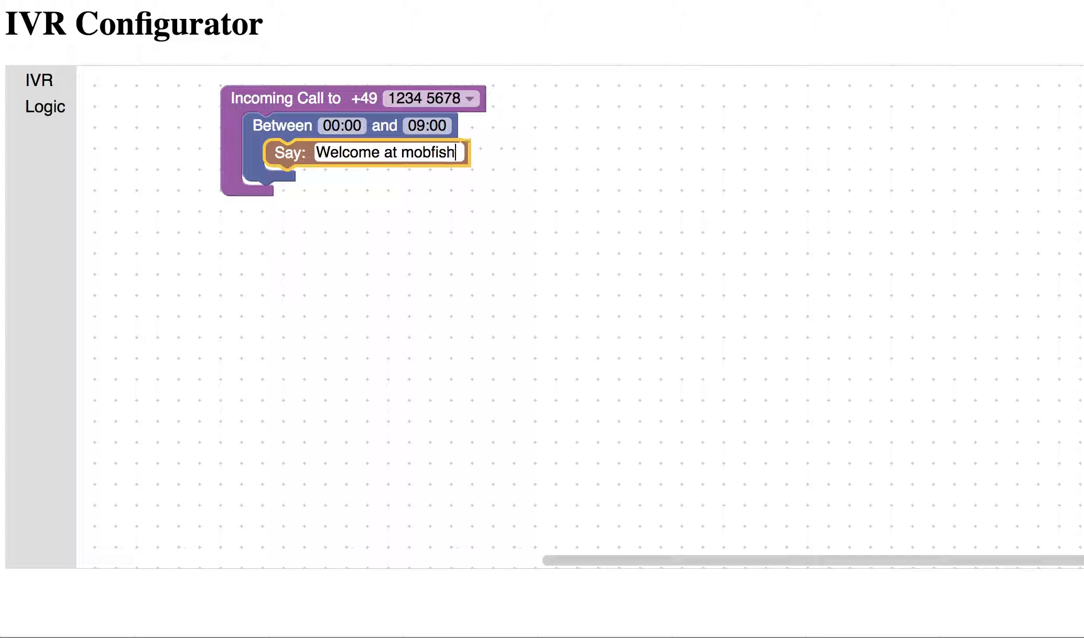
text(. you are c)
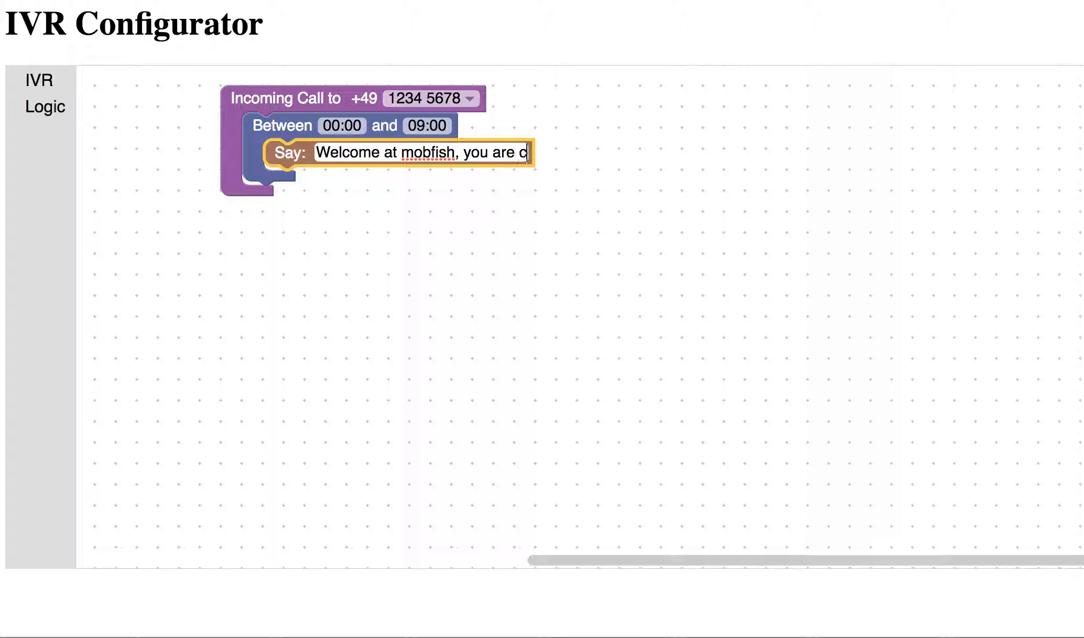
text(alling out of)
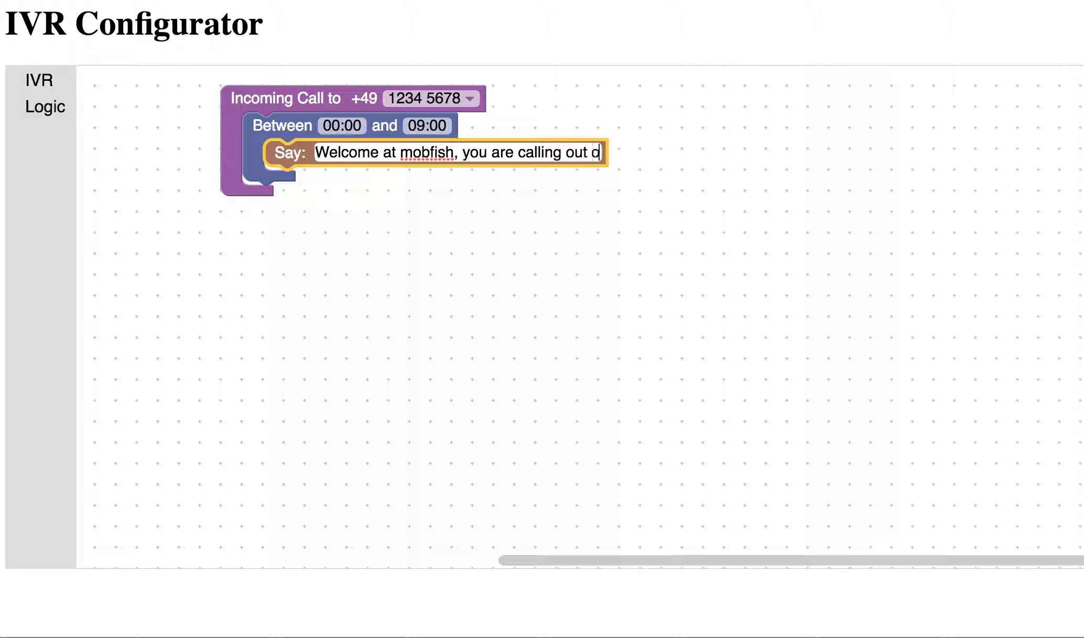
key(BackSpace)
key(BackSpace)
key(BackSpace)
key(BackSpace)
key(BackSpace)
key(BackSpace)
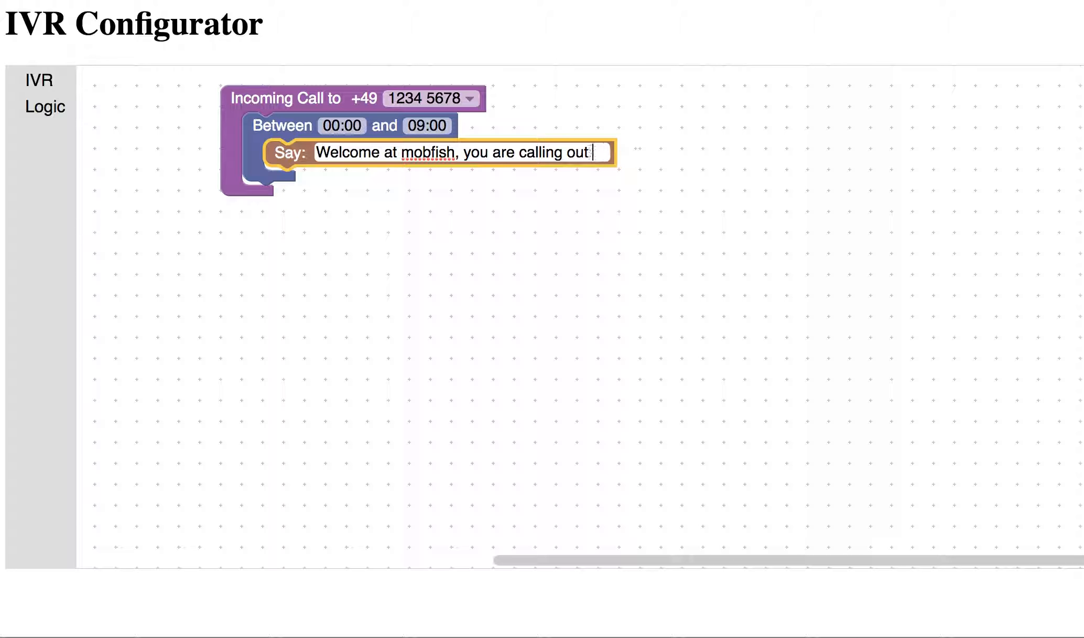
text(to erly)
key(BackSpace)
key(BackSpace)
key(BackSpace)
text(ea)
key(BackSpace)
key(BackSpace)
text(arly, please call afte)
key(BackSpace)
key(BackSpace)
text(fter 10)
key(BackSpace)
key(BackSpace)
text(09 am. Thanks!)
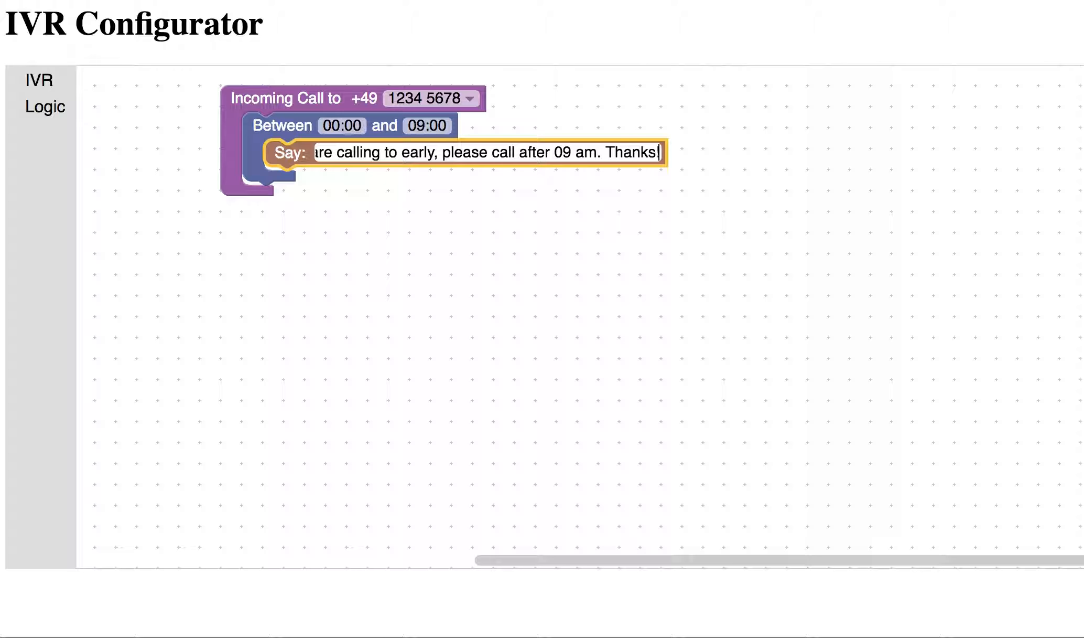
key(Return)
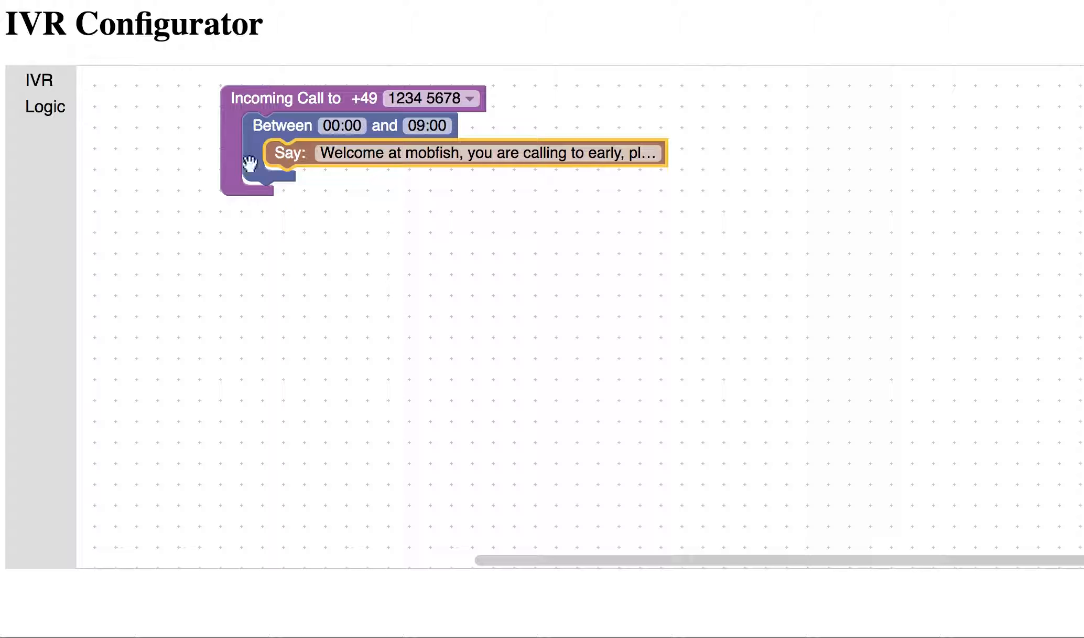
Step: Add a second Between block below the first one inside the Incoming Call block, with times 09:00 and 18:00
click(38, 84)
click(135, 180)
drag(135, 179, 288, 195)
click(349, 194)
text(09:00)
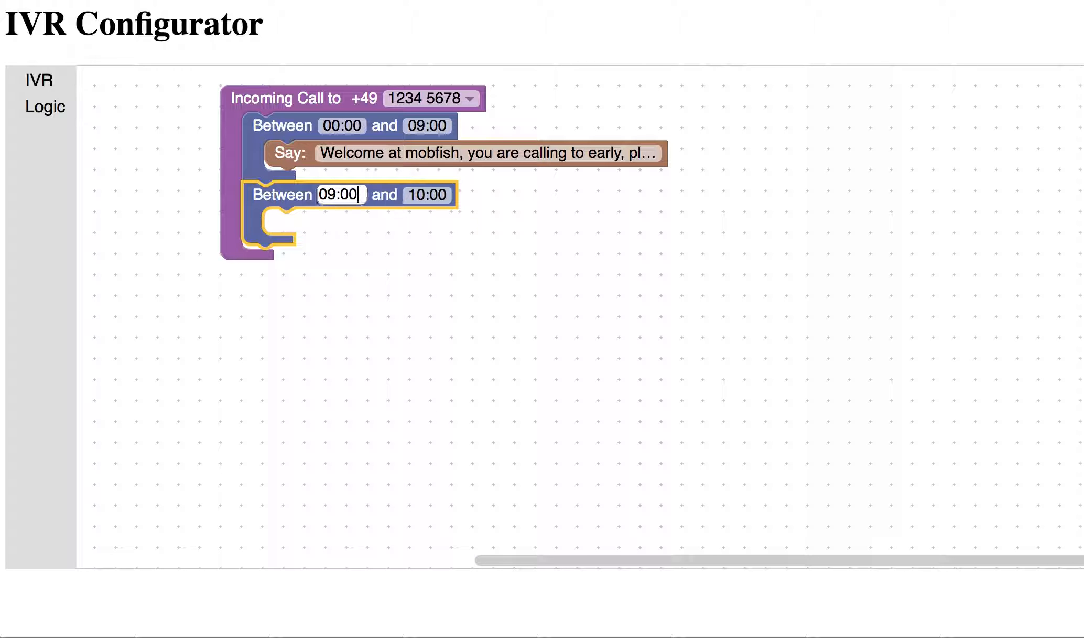
key(Tab)
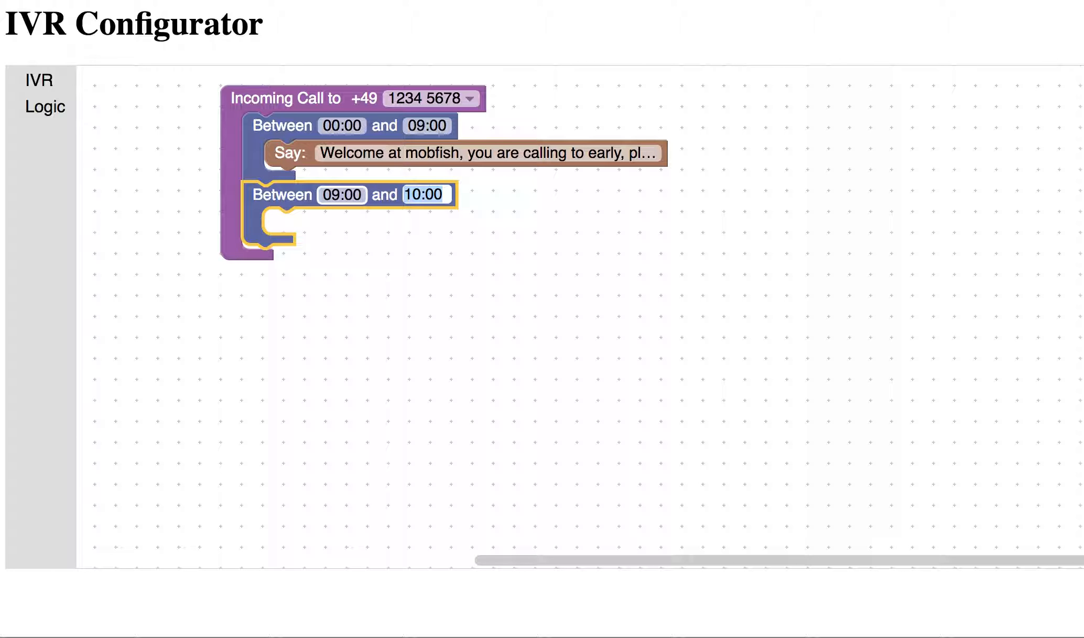
text(18:00)
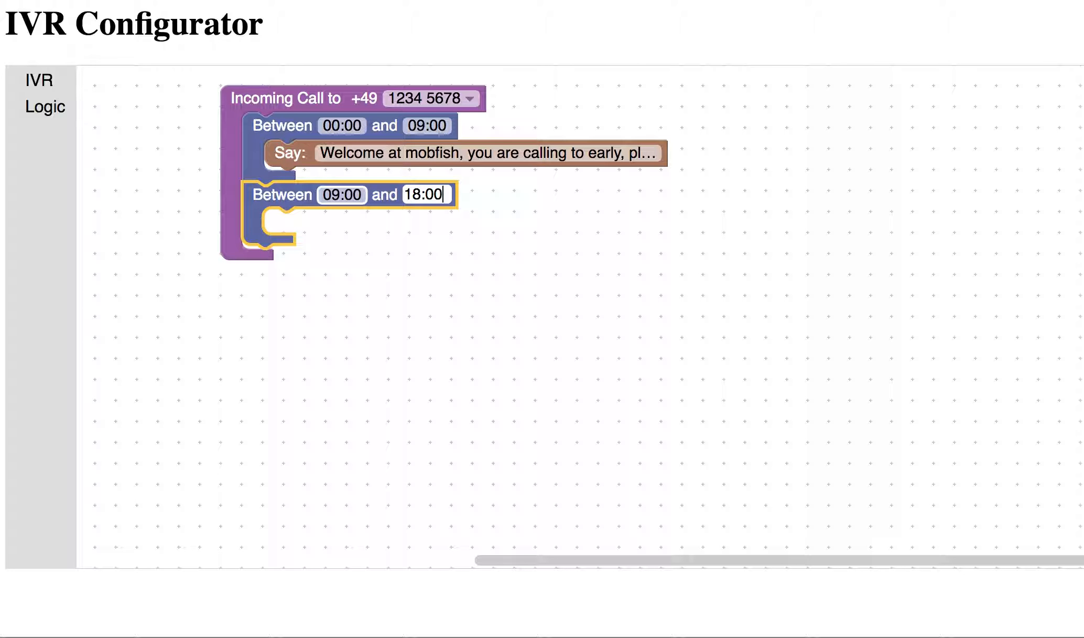
click(313, 251)
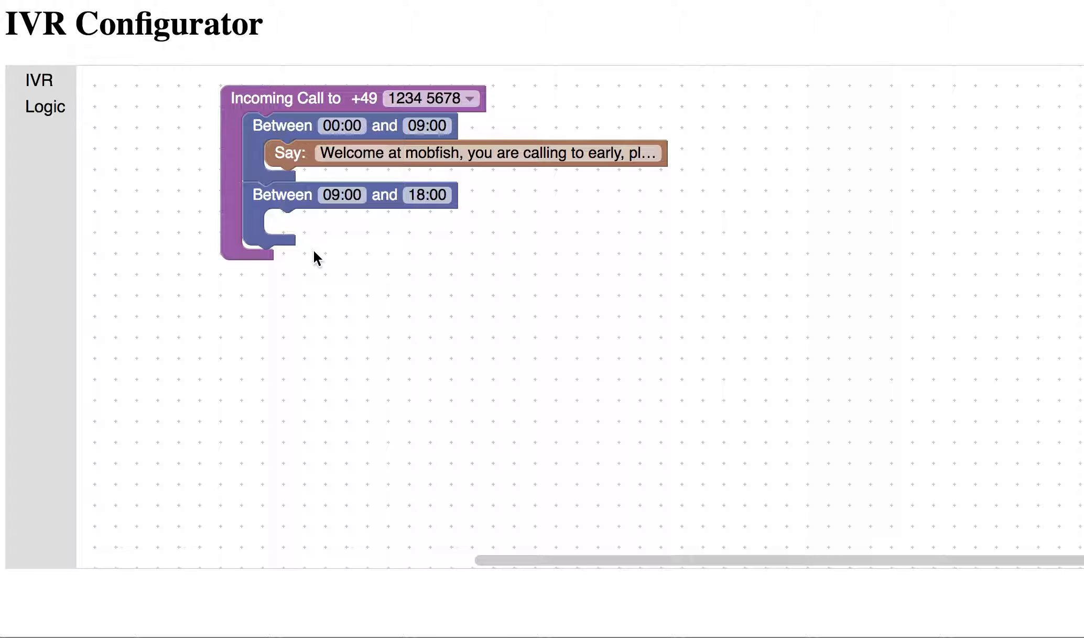
Step: Nest a Prompt User block inside the 09:00 to 18:00 time block
click(41, 89)
drag(120, 325, 307, 245)
click(404, 222)
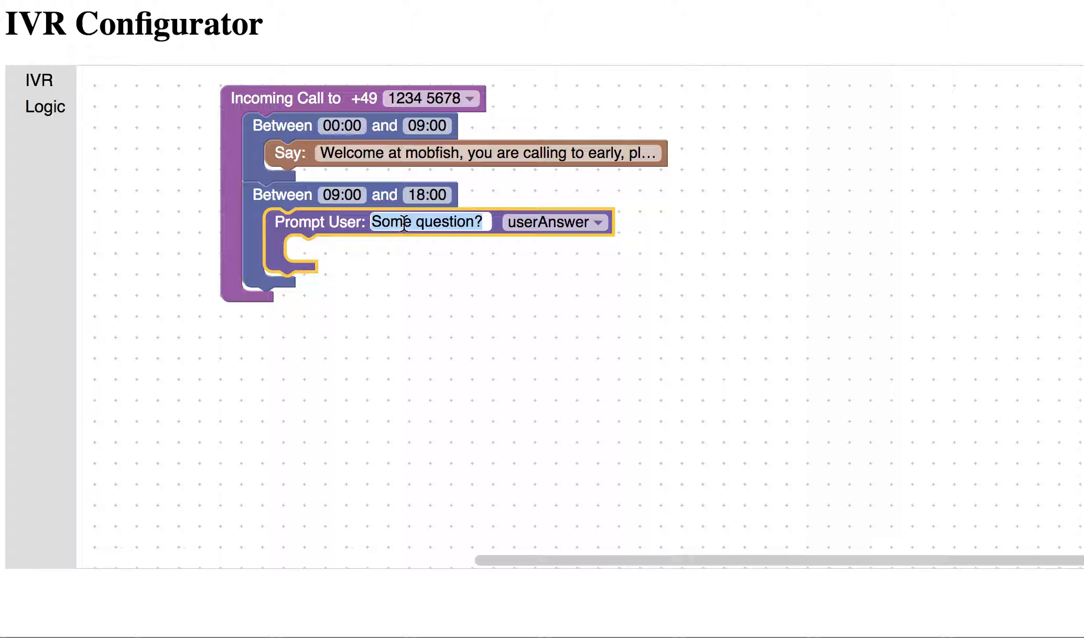
Step: Insert a Say block above the Prompt User block with the text "Welcome at mobfish"
click(52, 80)
drag(124, 281, 311, 244)
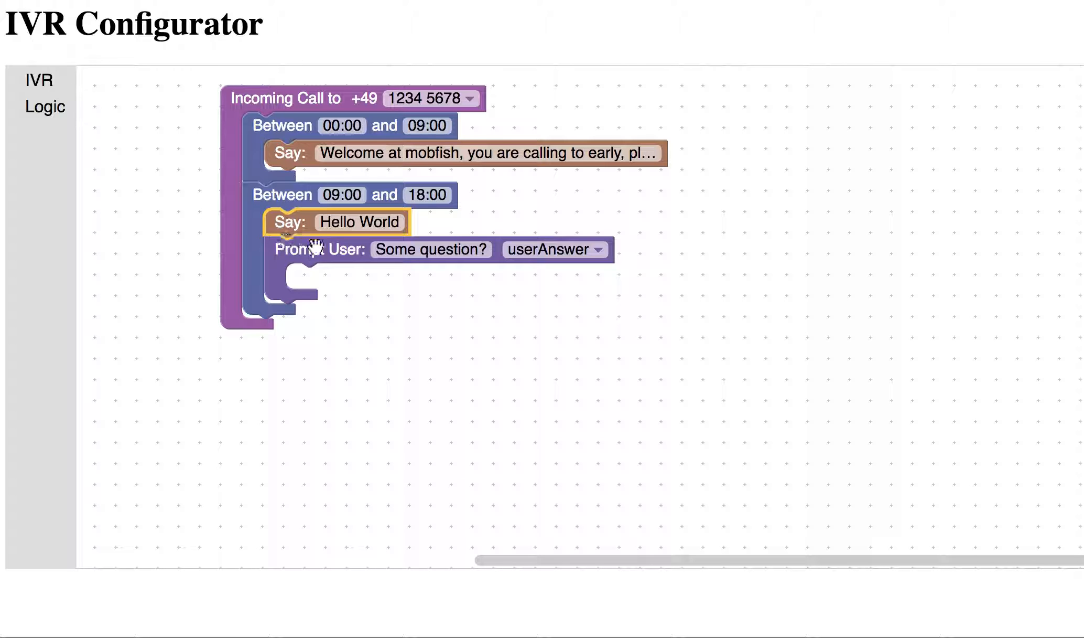
click(343, 223)
text(Welcome at mobfish)
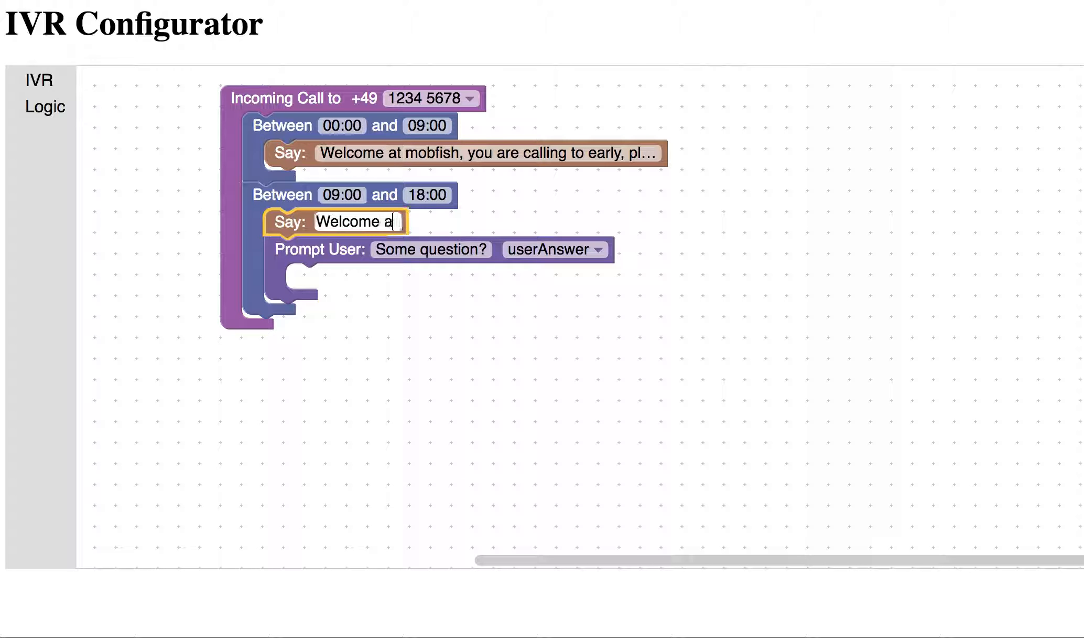
click(376, 303)
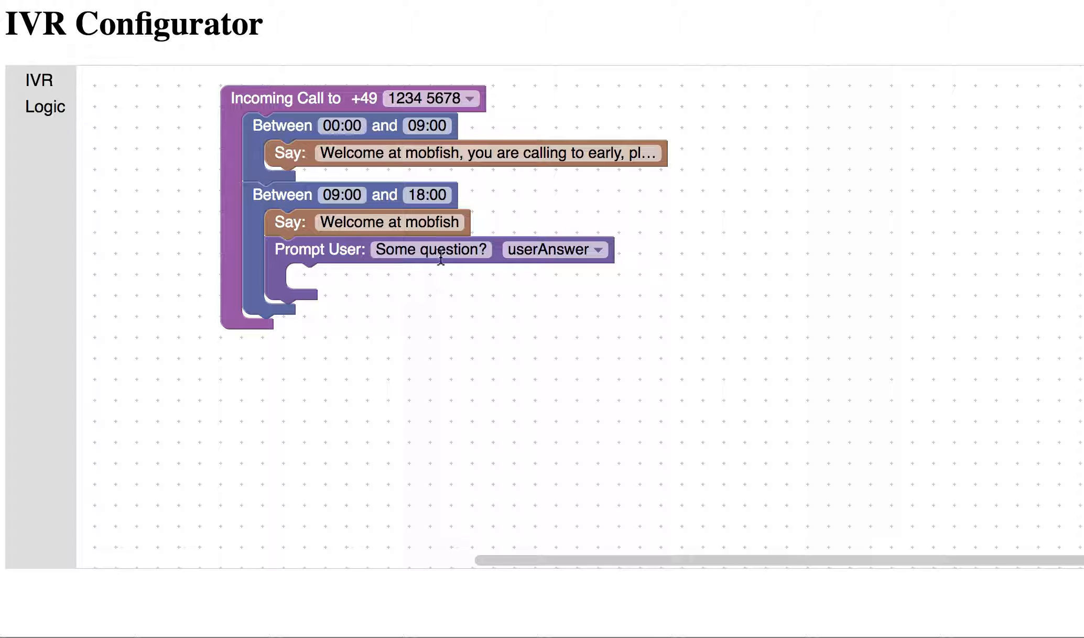
Step: Set the prompt's question to "Please let know who you want to talk to. Press 1 for support, 2 for sales or 3 for any other"
click(446, 249)
text(Plea)
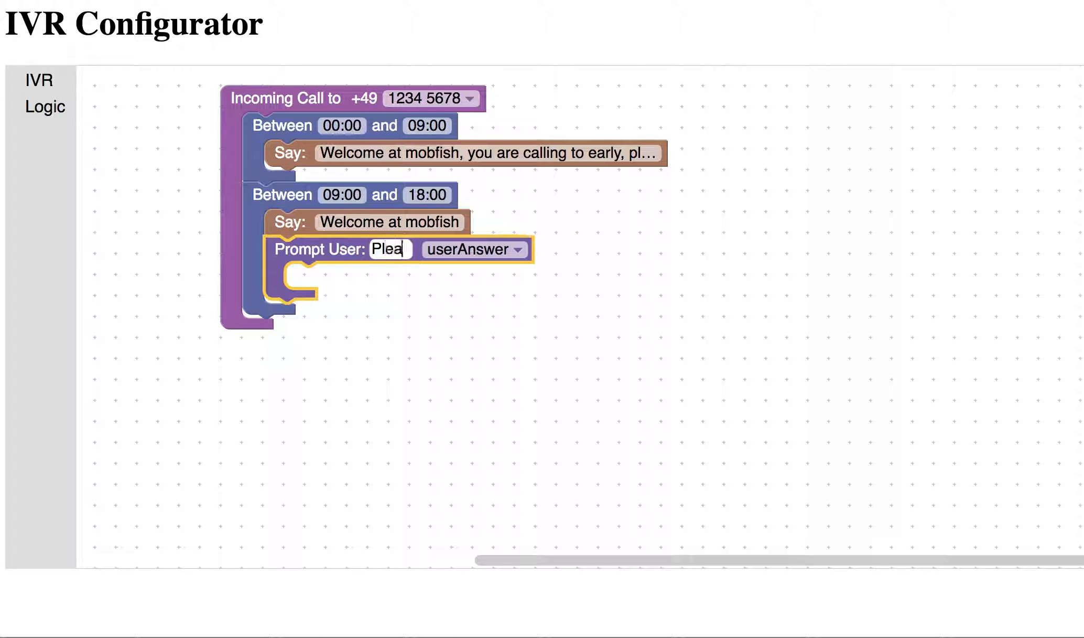
text(se le)
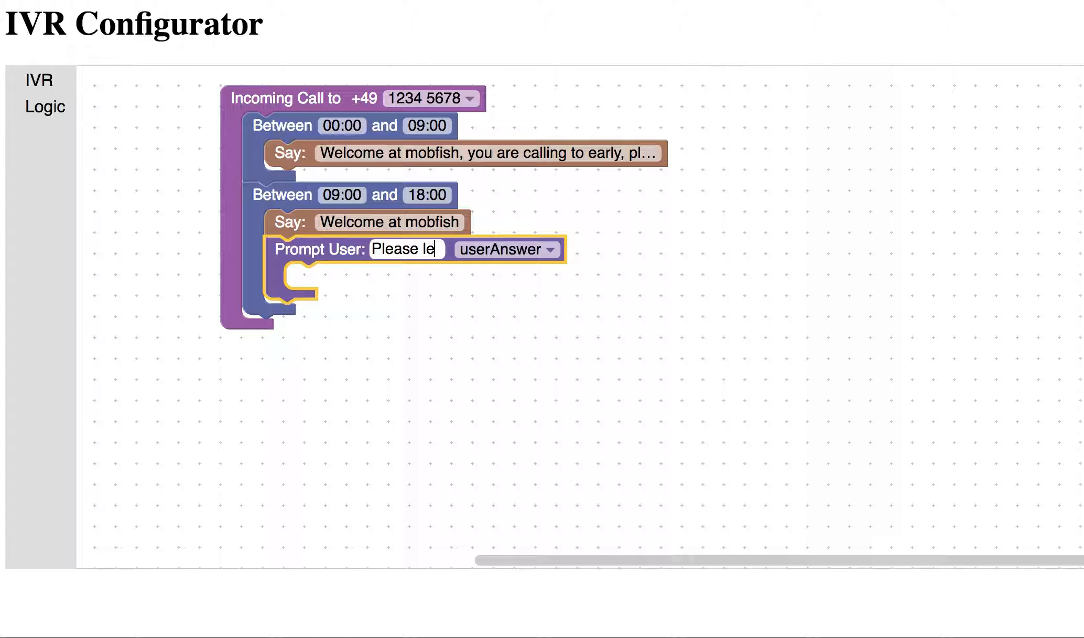
text(t know )
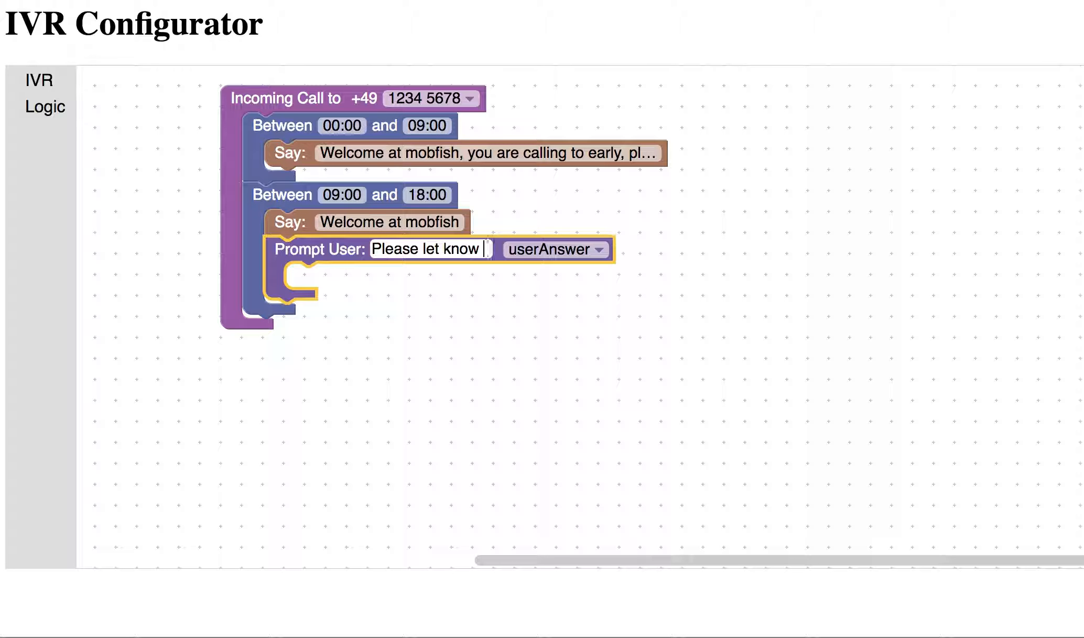
text(who you want)
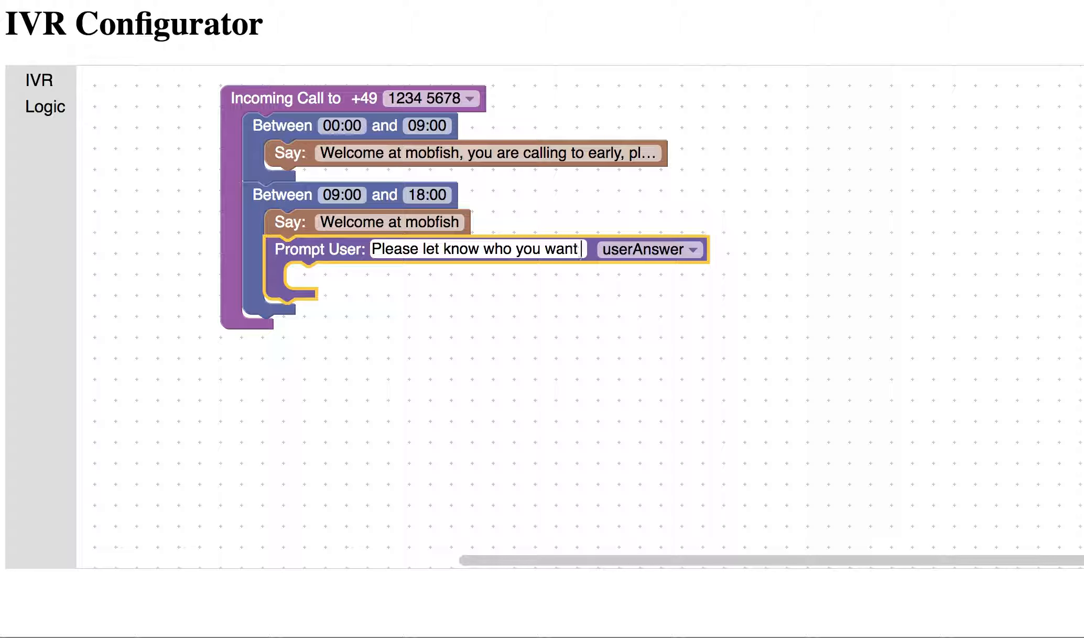
text( to talk to. Press 1 for support,)
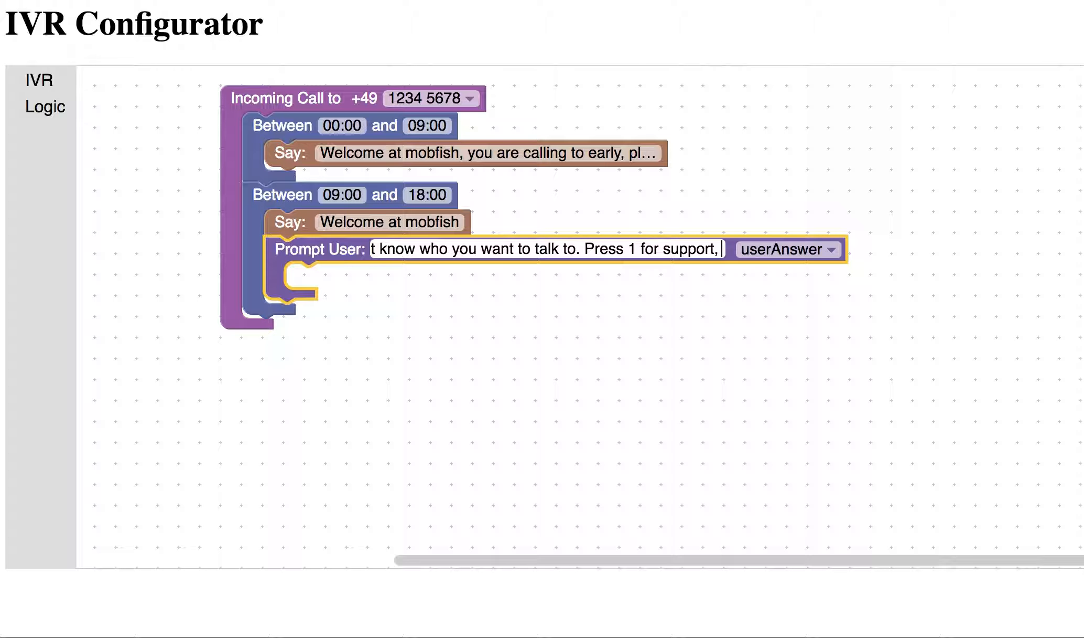
text( 2 for sales,)
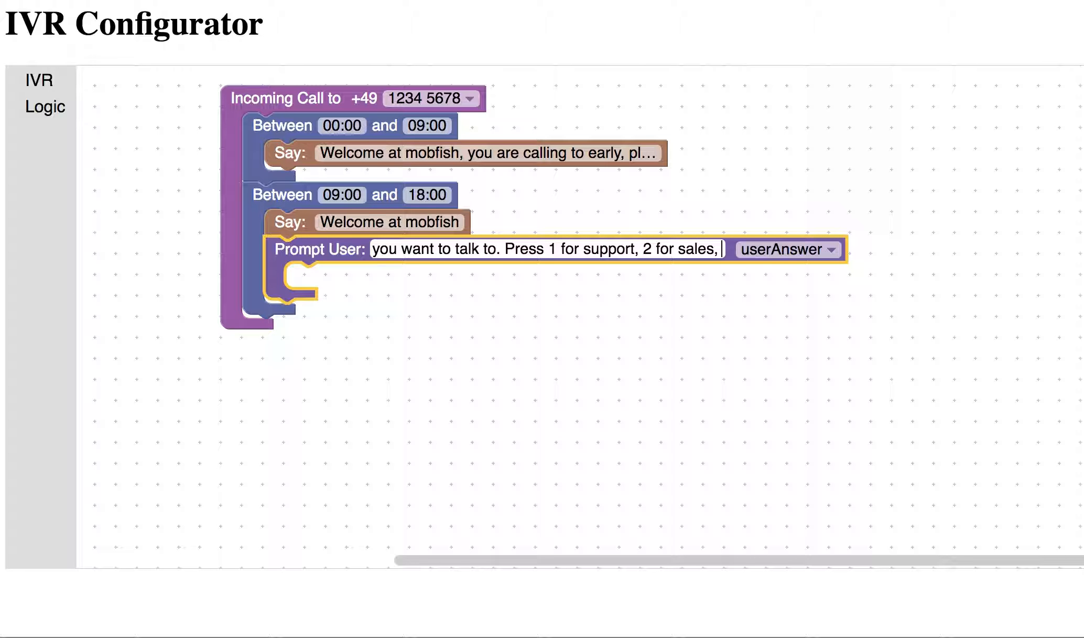
key(BackSpace)
text(or)
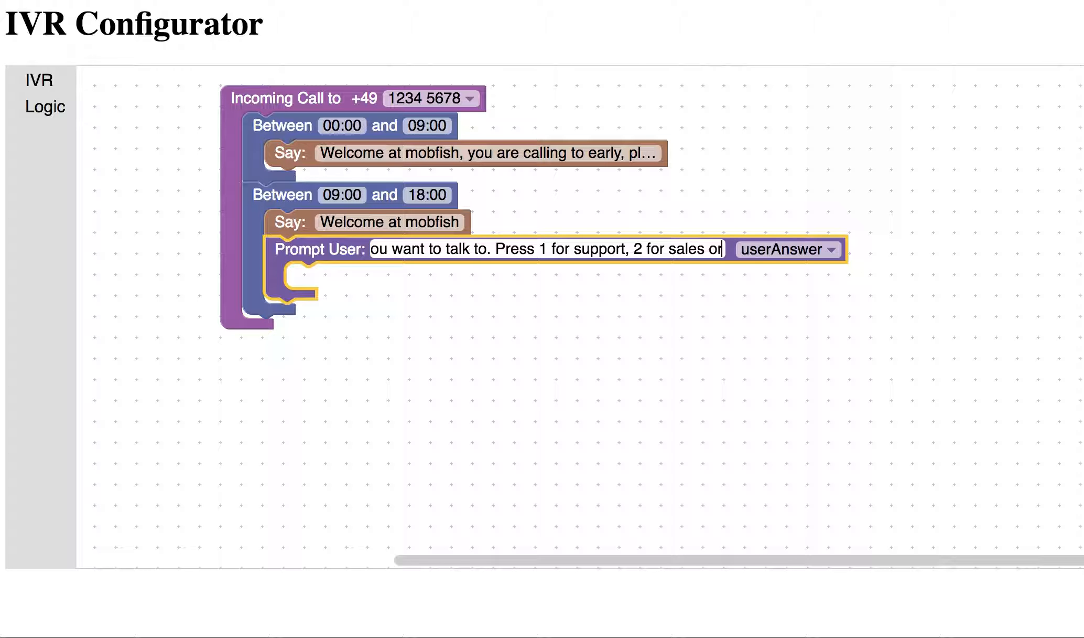
text( 3 f)
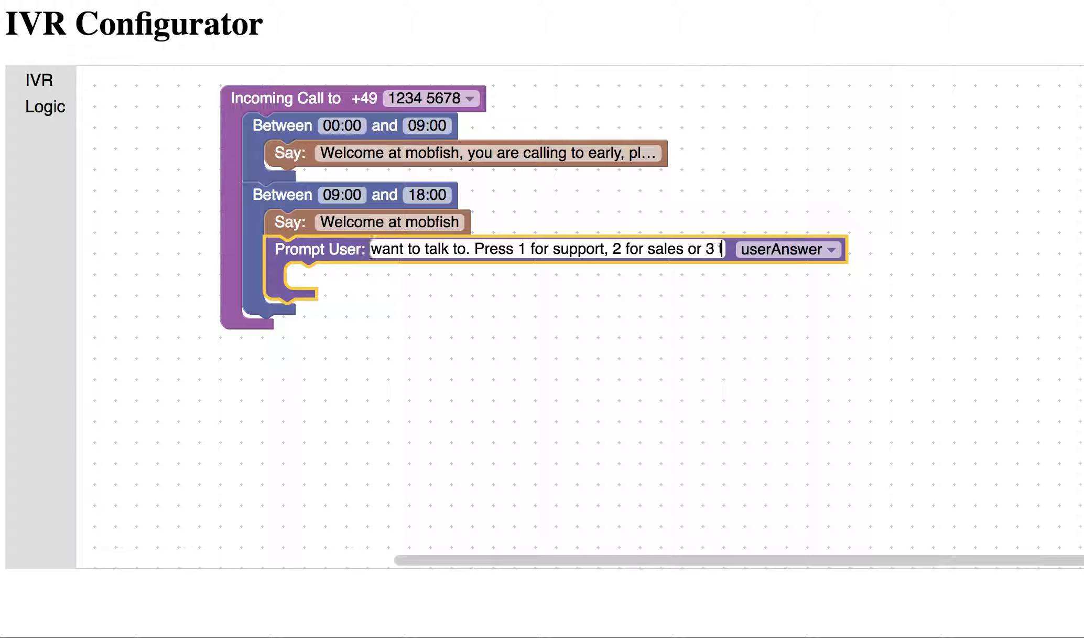
text(or any other)
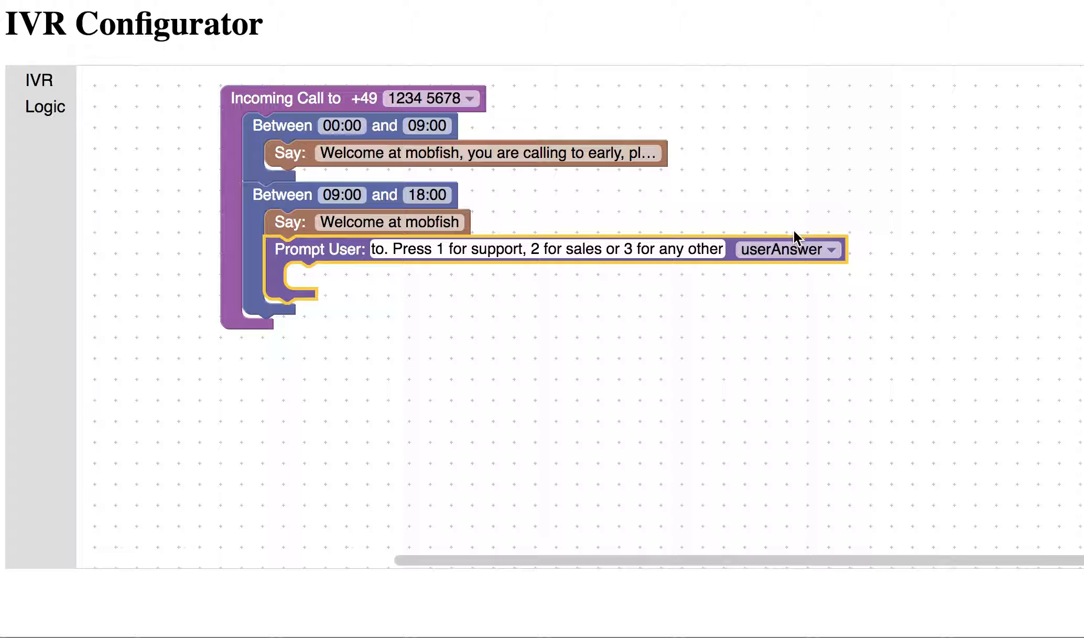
click(415, 299)
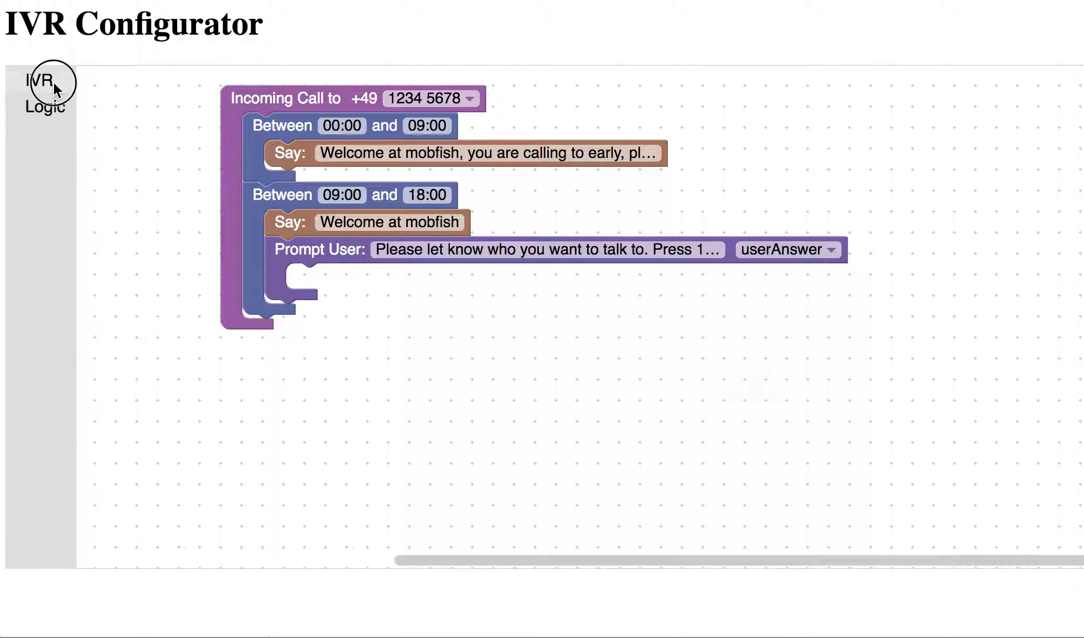
Step: Nest an if/do block inside the Prompt User block and attach an equals comparison as its condition
click(54, 82)
click(102, 291)
click(44, 107)
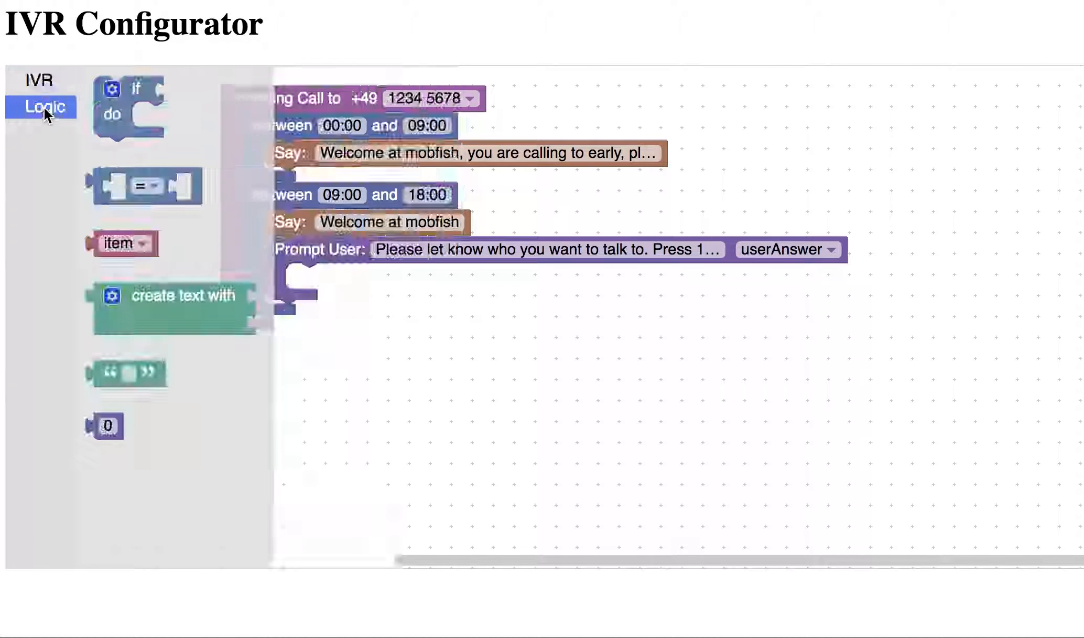
drag(117, 111, 309, 298)
click(47, 110)
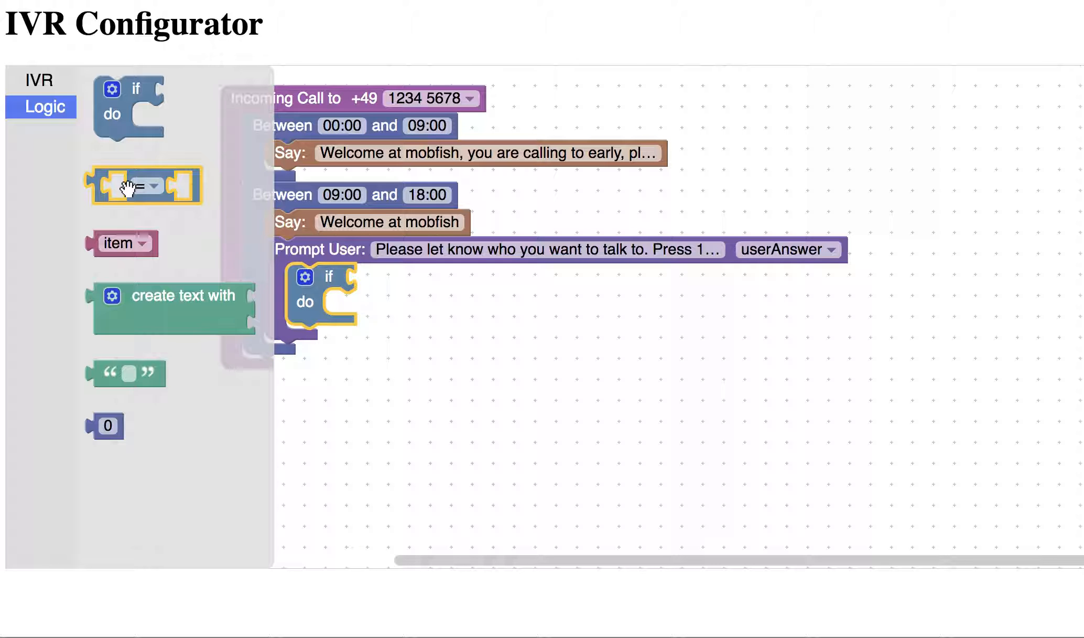
drag(149, 167, 412, 278)
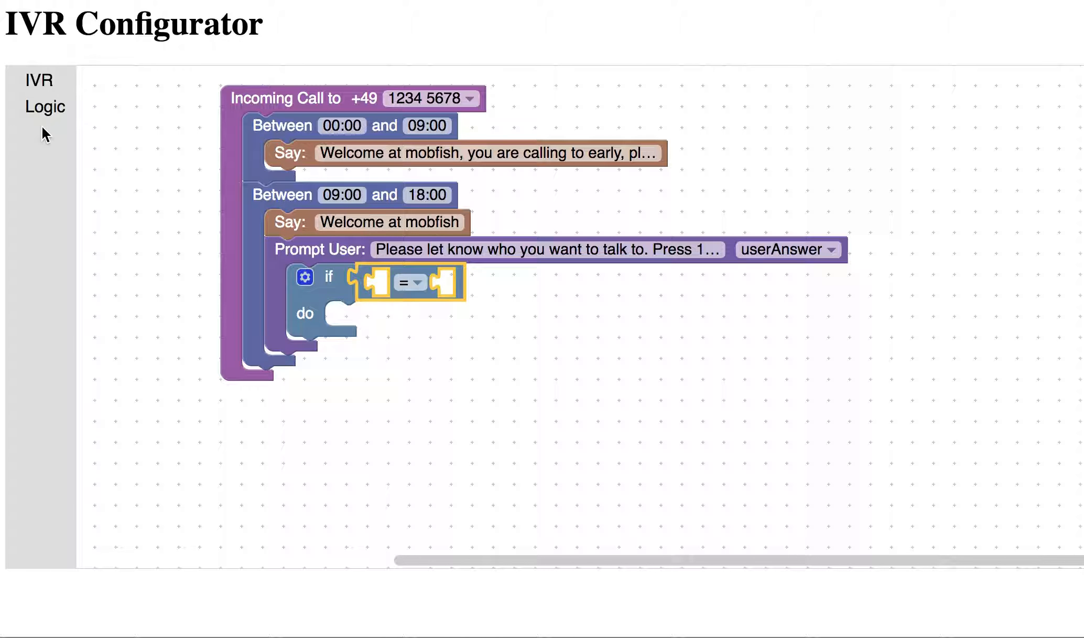
Step: Fill in the if condition so that it compares the userAnswer variable with the number 1
click(42, 109)
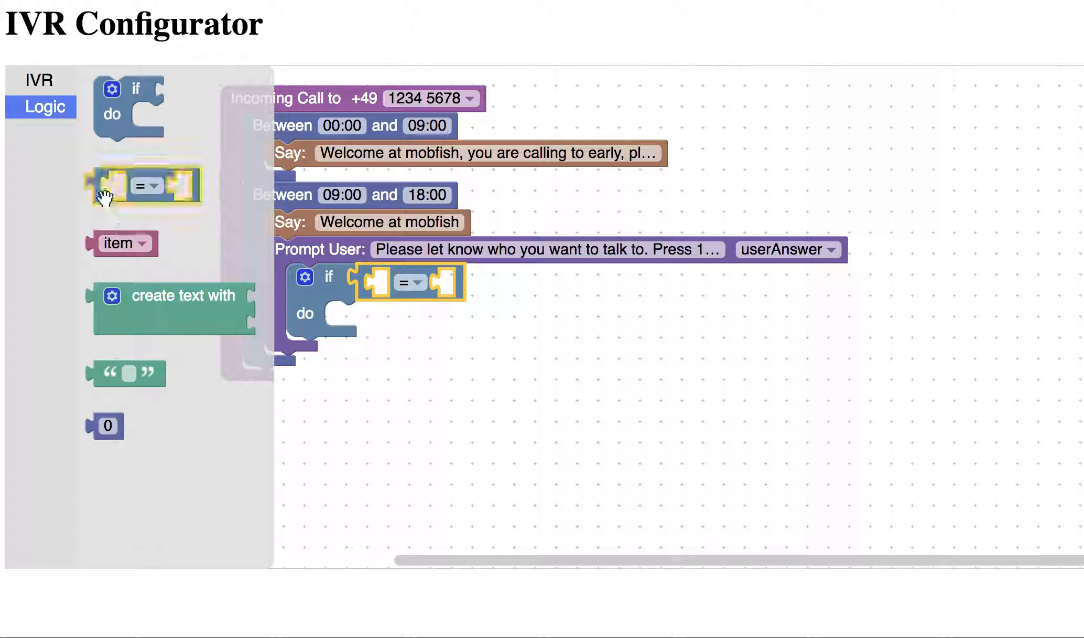
drag(117, 242, 392, 278)
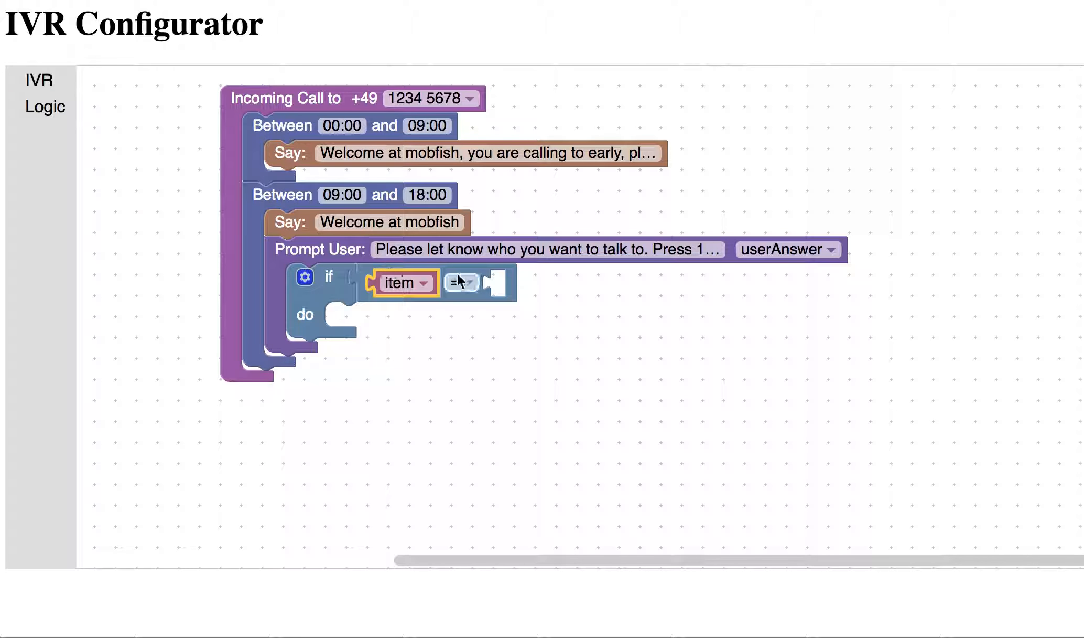
click(434, 283)
click(400, 327)
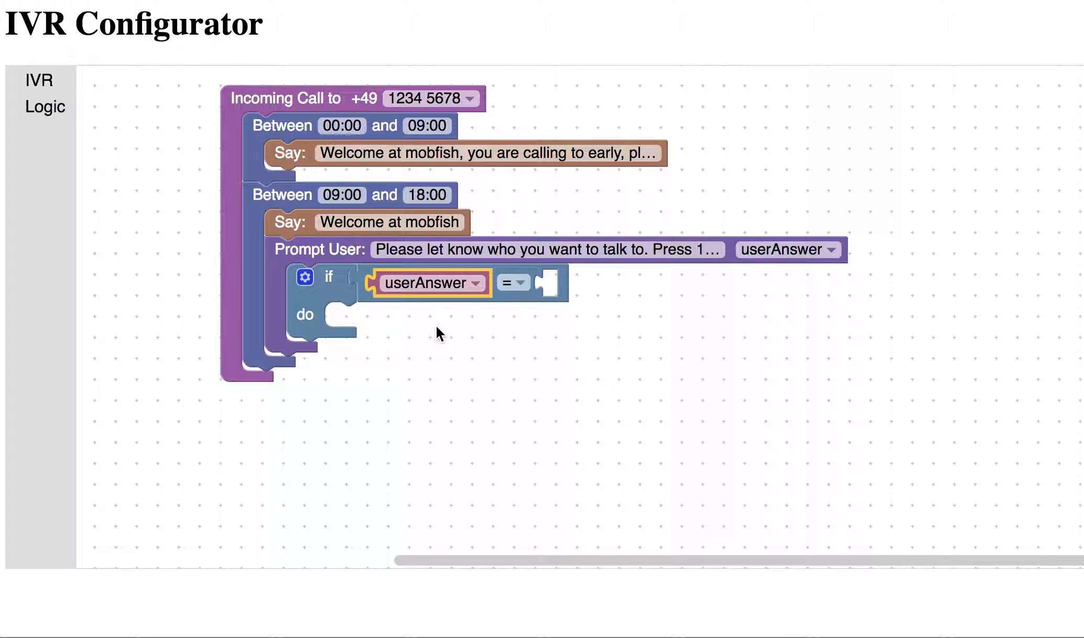
click(58, 107)
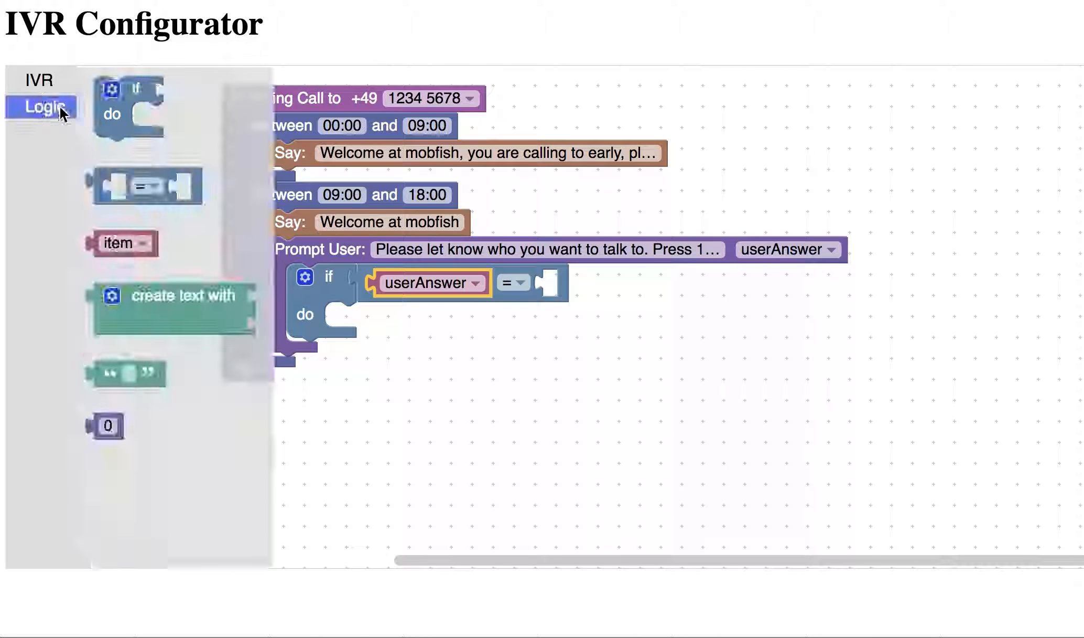
drag(107, 426, 550, 294)
click(556, 284)
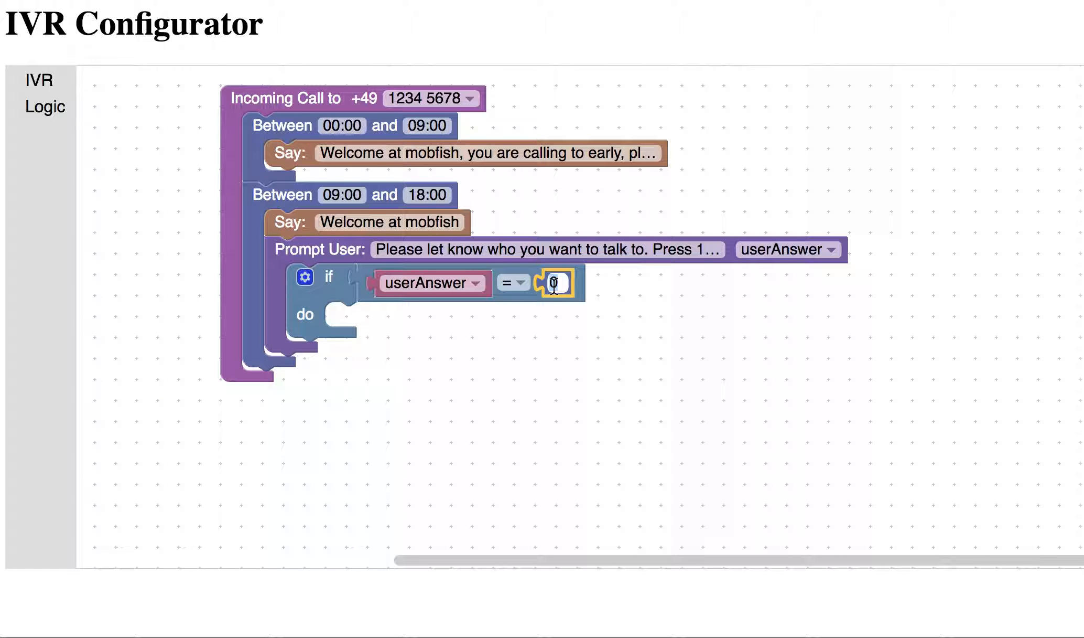
click(580, 367)
Step: Extend the if block with two else if branches and a final else branch
click(305, 277)
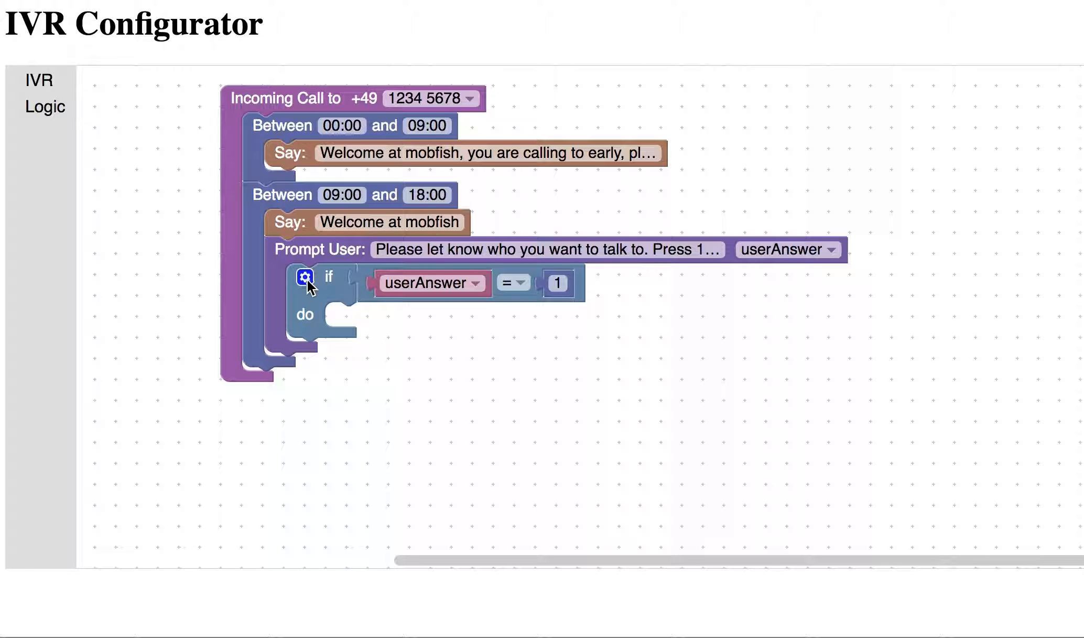
click(329, 152)
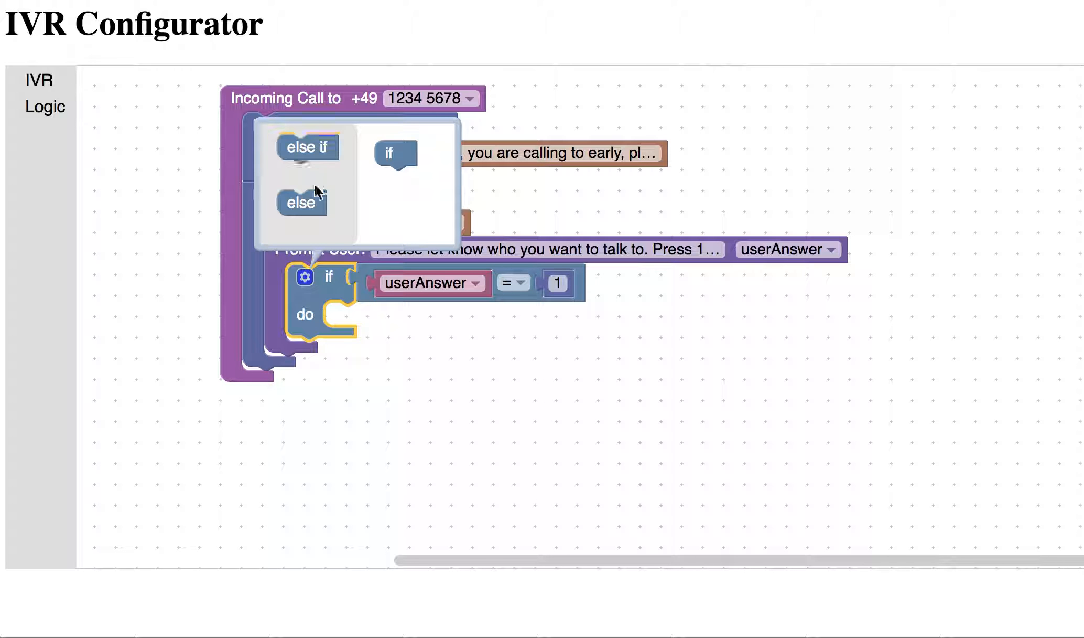
drag(314, 146, 408, 181)
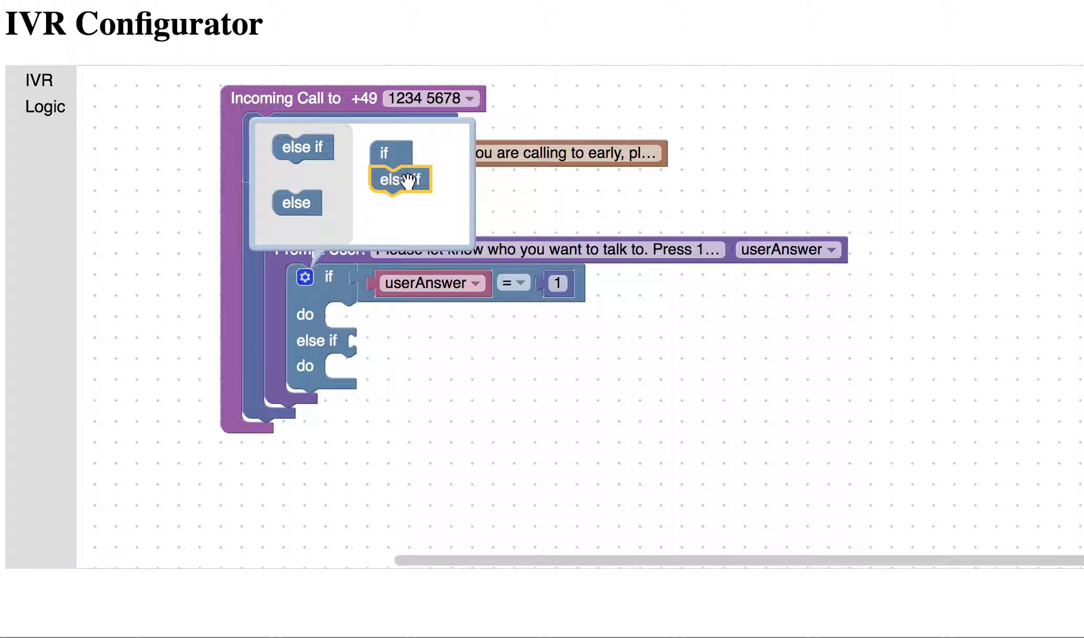
drag(325, 155, 419, 210)
drag(309, 203, 402, 230)
click(442, 357)
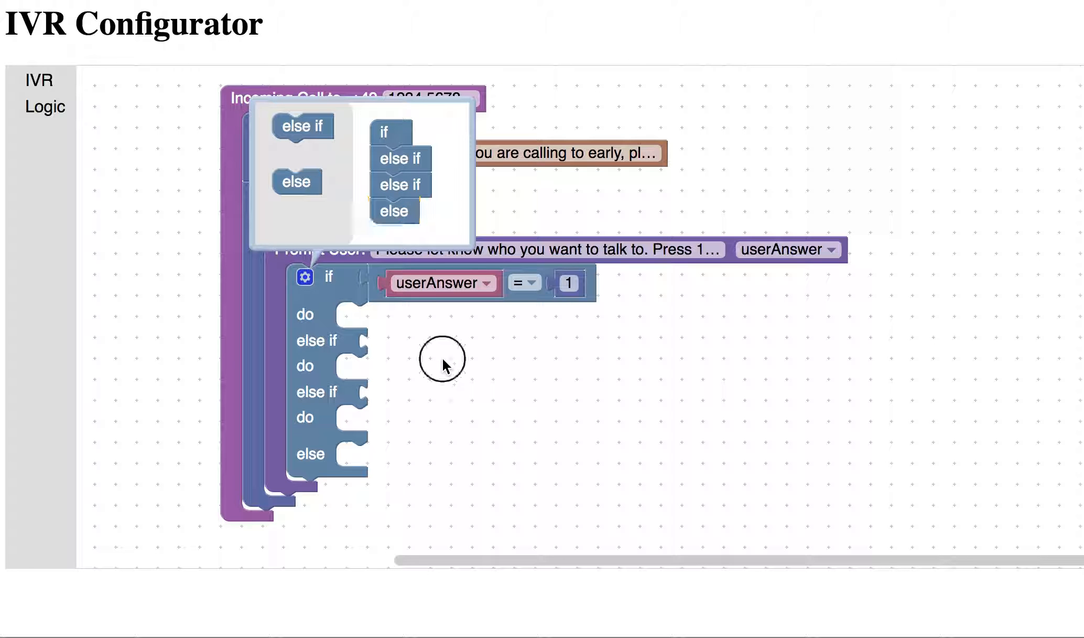
click(310, 273)
Step: Copy the userAnswer comparison into the first else if condition and set its number to 2
click(375, 275)
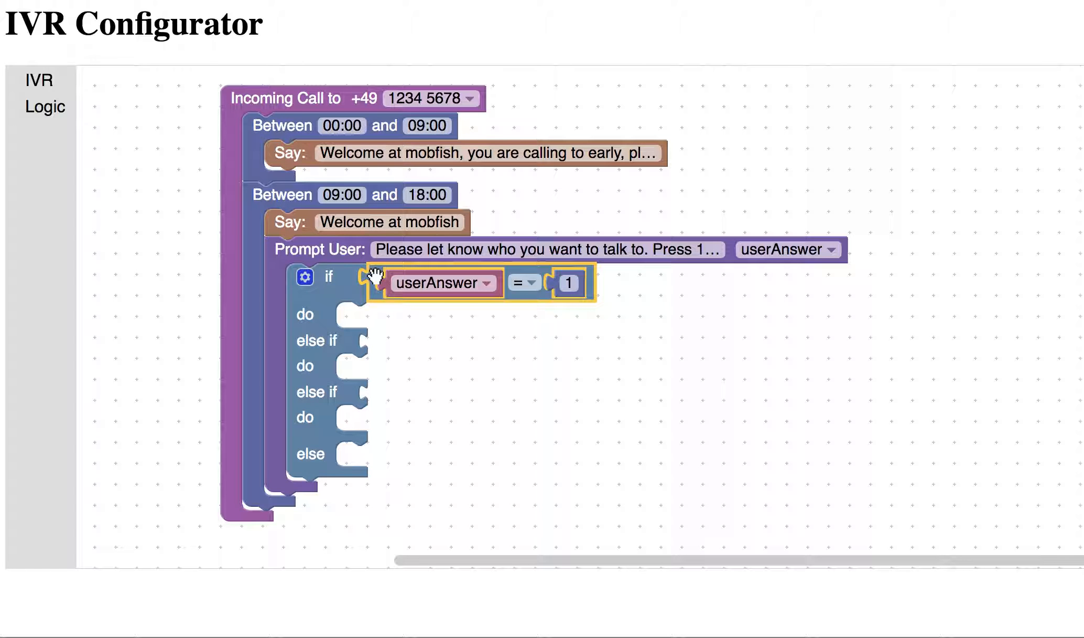
key(ctrl+c)
key(ctrl+v)
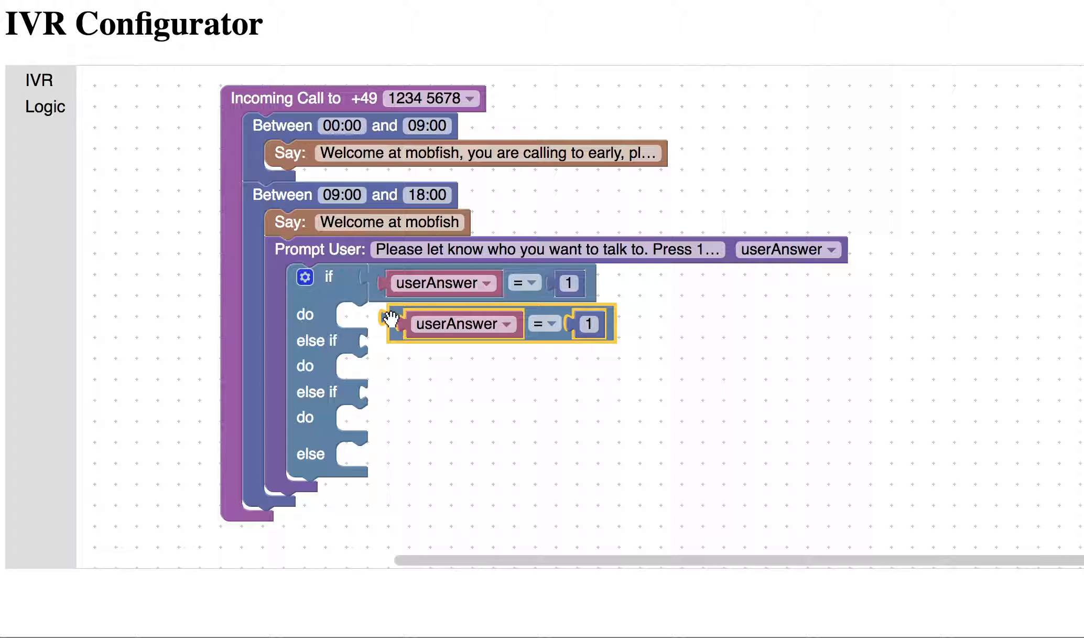
drag(390, 319, 376, 337)
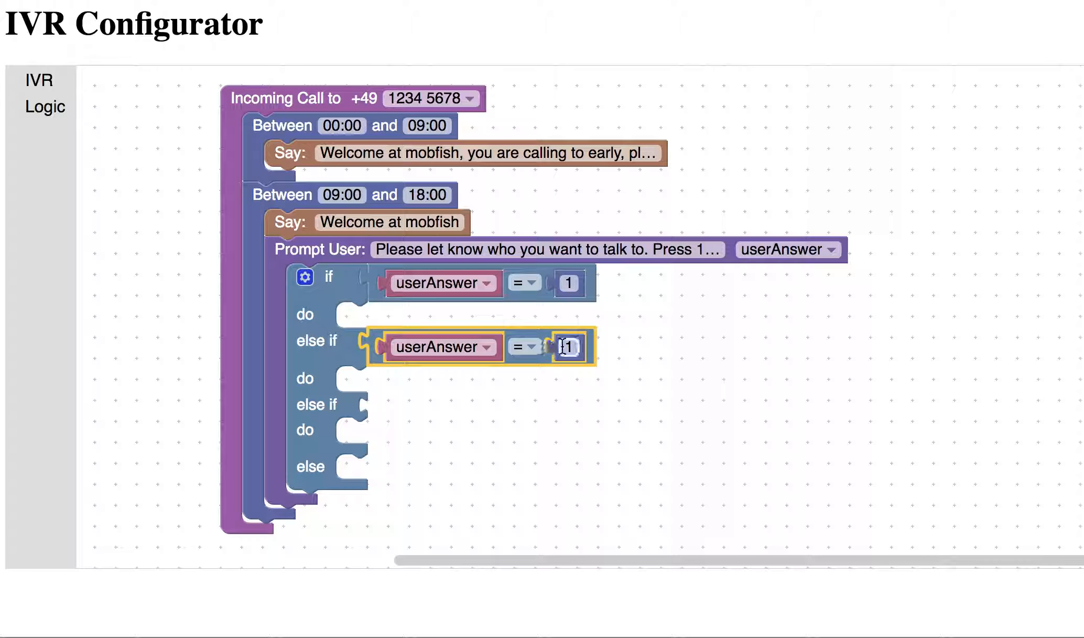
click(568, 346)
text(2)
click(501, 415)
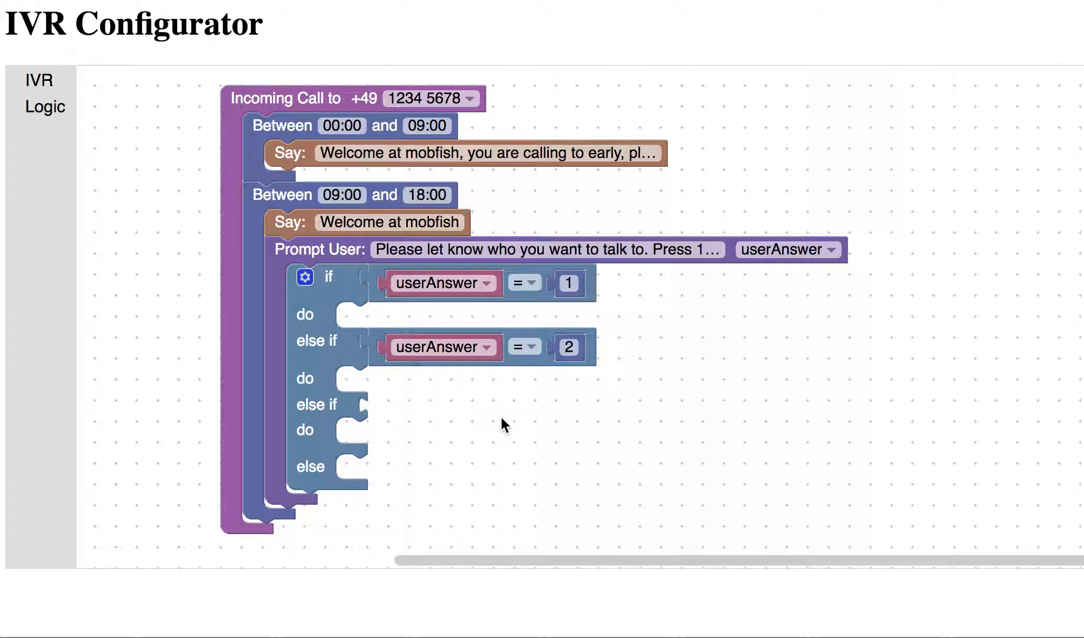
Step: Paste another copy of the comparison into the second else if condition and set its number to 3
key(ctrl+v)
drag(396, 315, 375, 408)
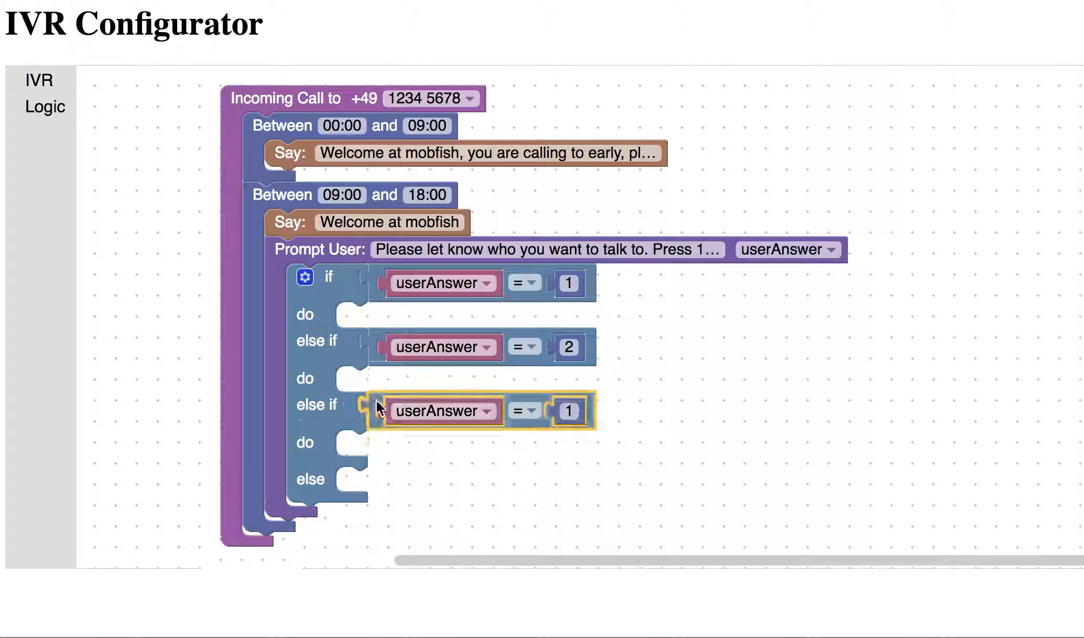
click(571, 409)
text(3)
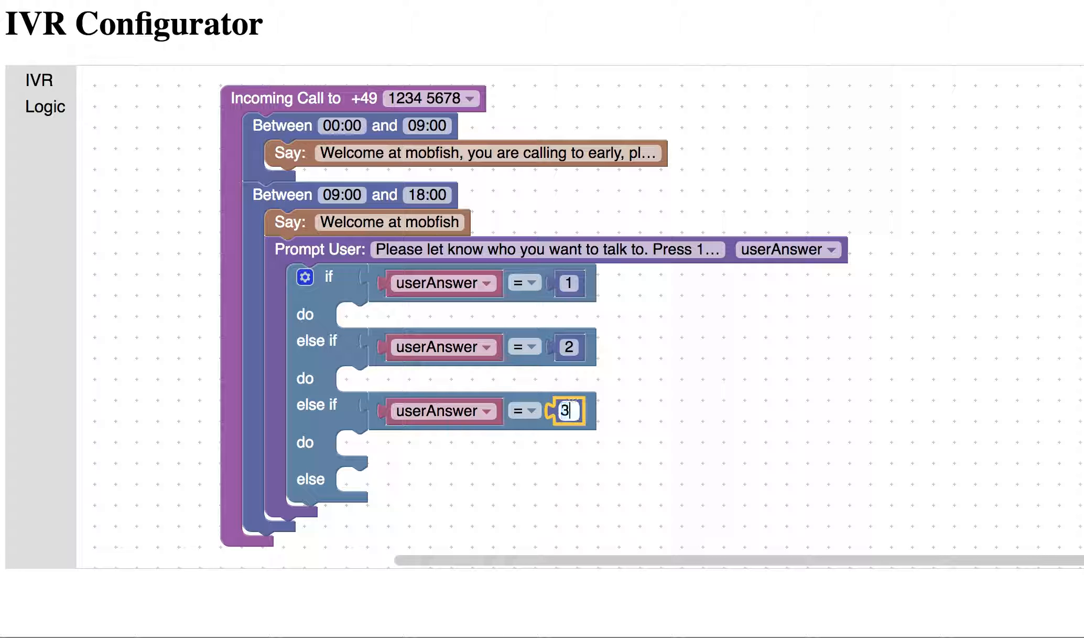
click(721, 407)
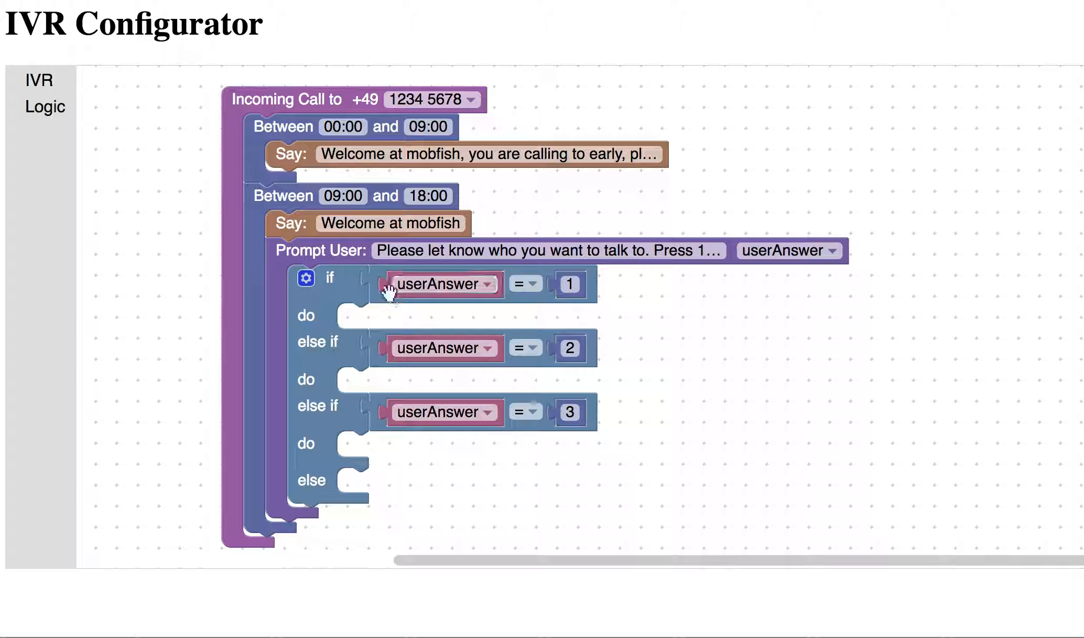
Step: Add a Say block to the branch for answer 1 with the text "Support is no available at the moment"
click(43, 84)
click(116, 281)
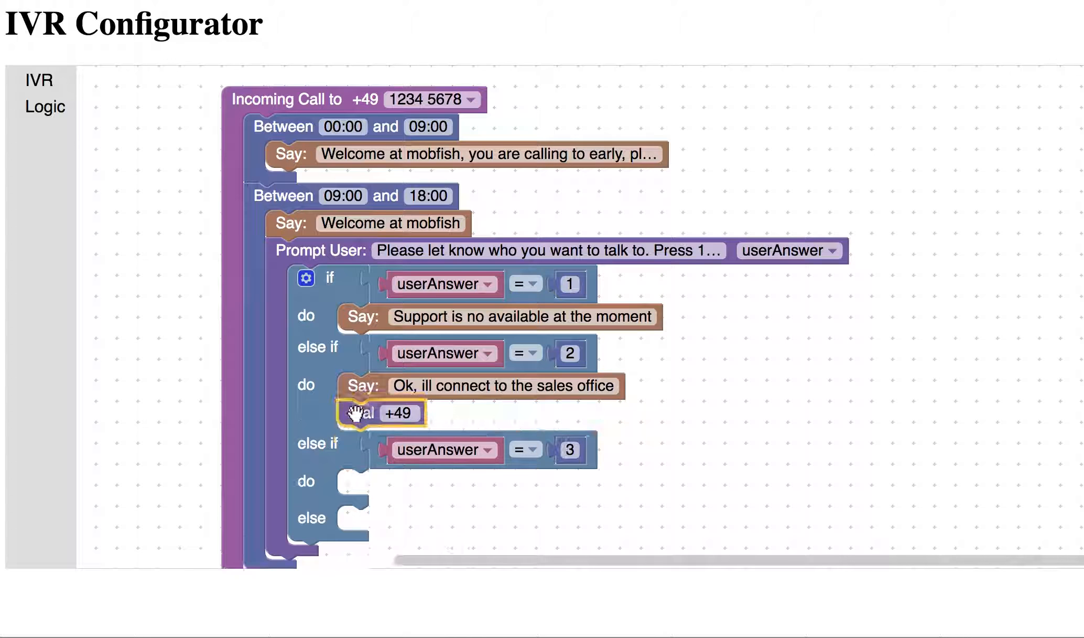
Step: Attach a Dial block below the sales office Say block and enter the sales phone number after +49
drag(357, 412, 361, 414)
click(417, 412)
click(417, 412)
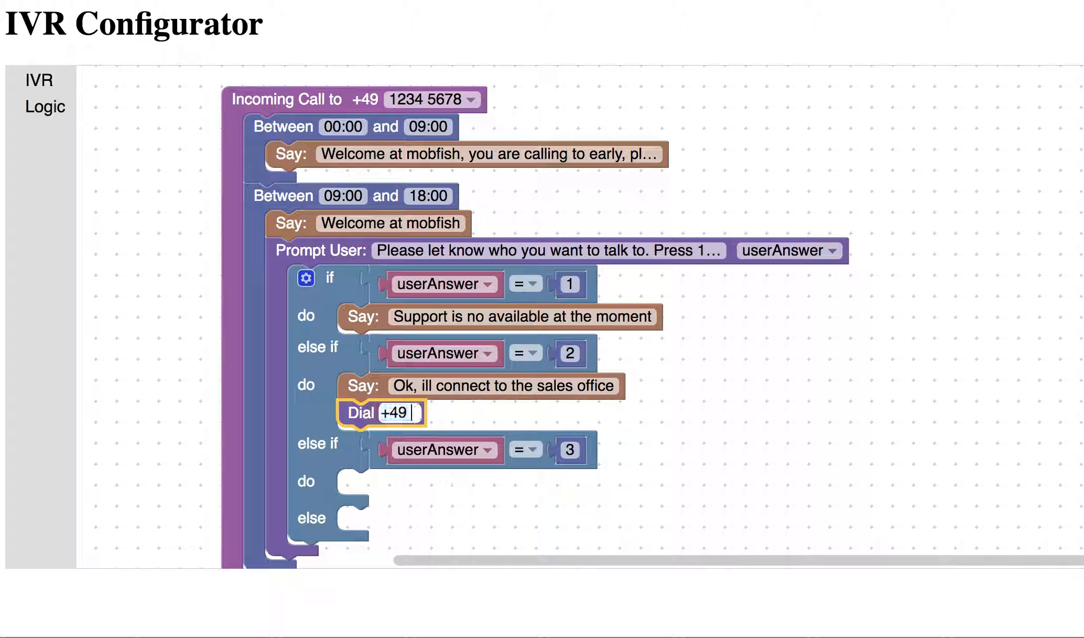
text(15151213)
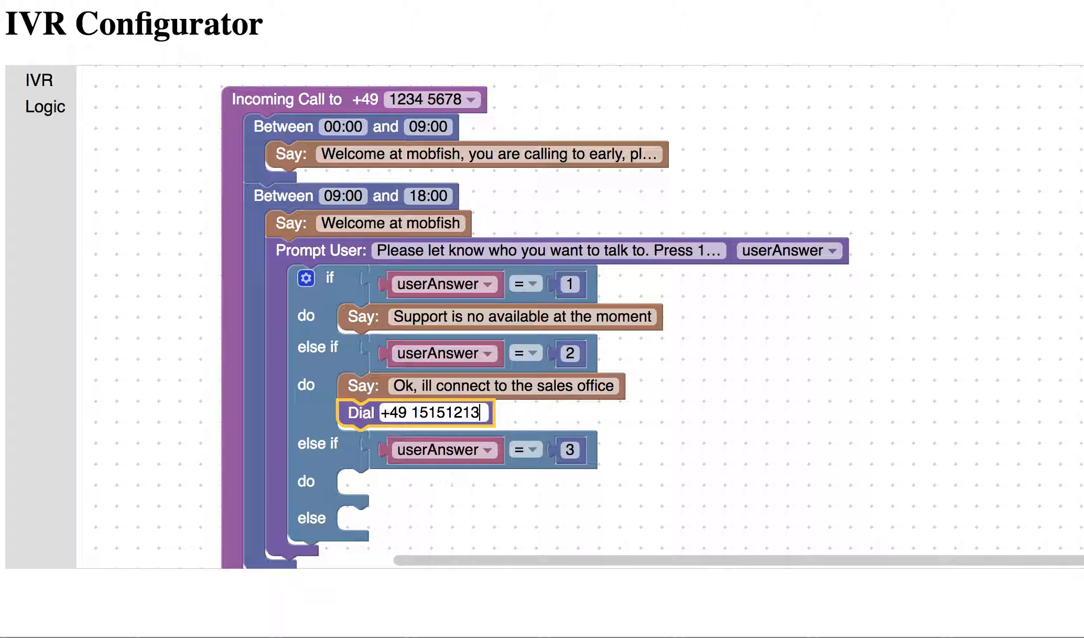
click(452, 490)
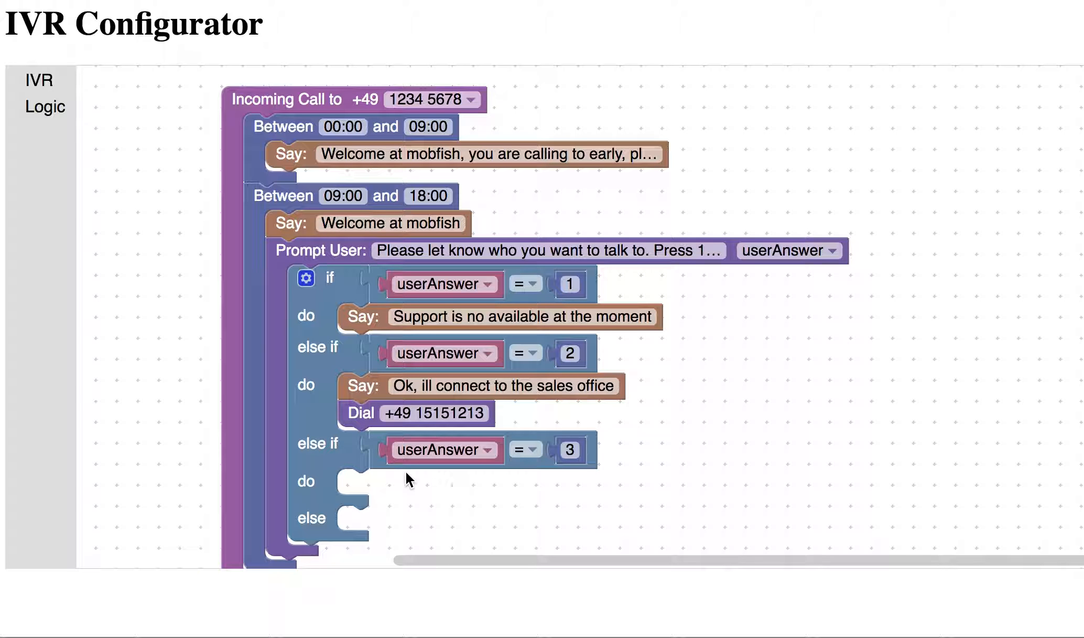
Step: Add a Say block to the do section of the branch for answer 3
click(33, 80)
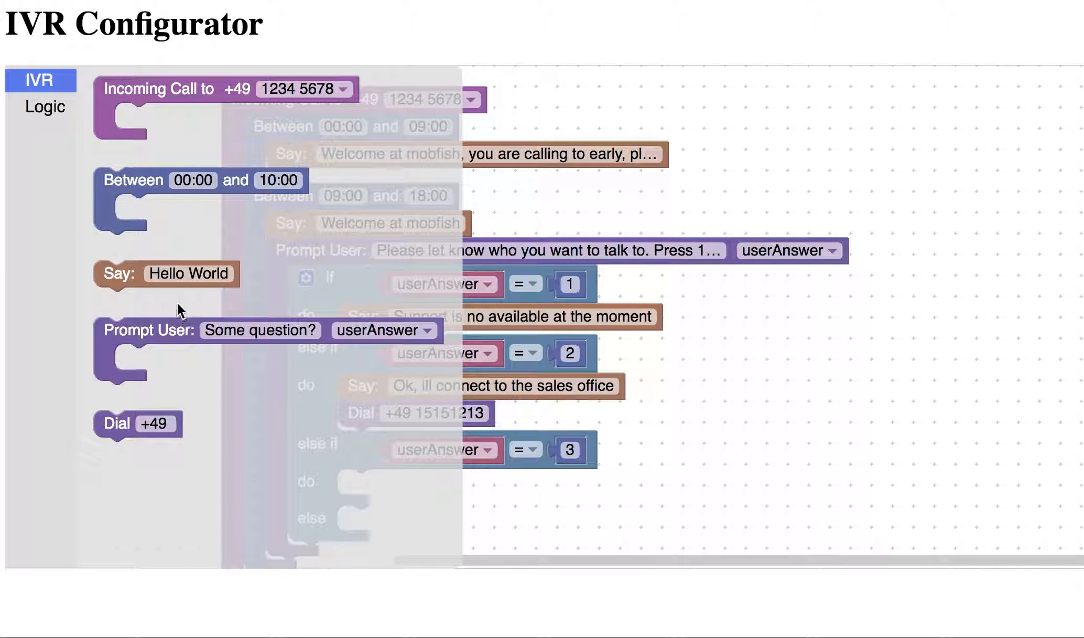
click(659, 249)
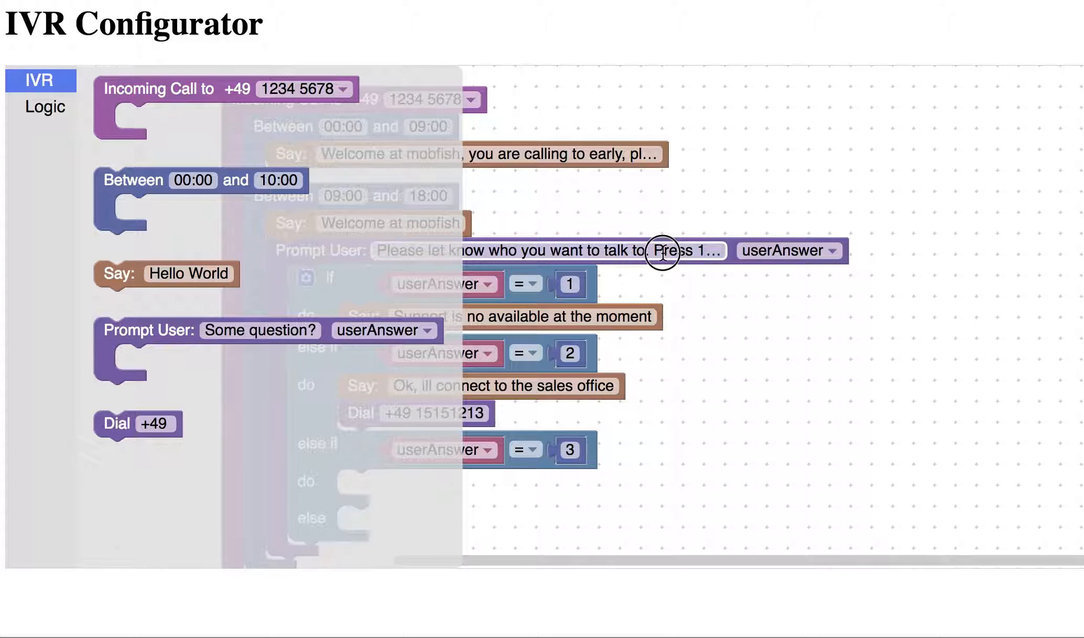
click(37, 80)
drag(149, 268, 368, 504)
Step: Set the text of the Say block for answer 3 to "Ok, ill connect you to customer service"
click(415, 484)
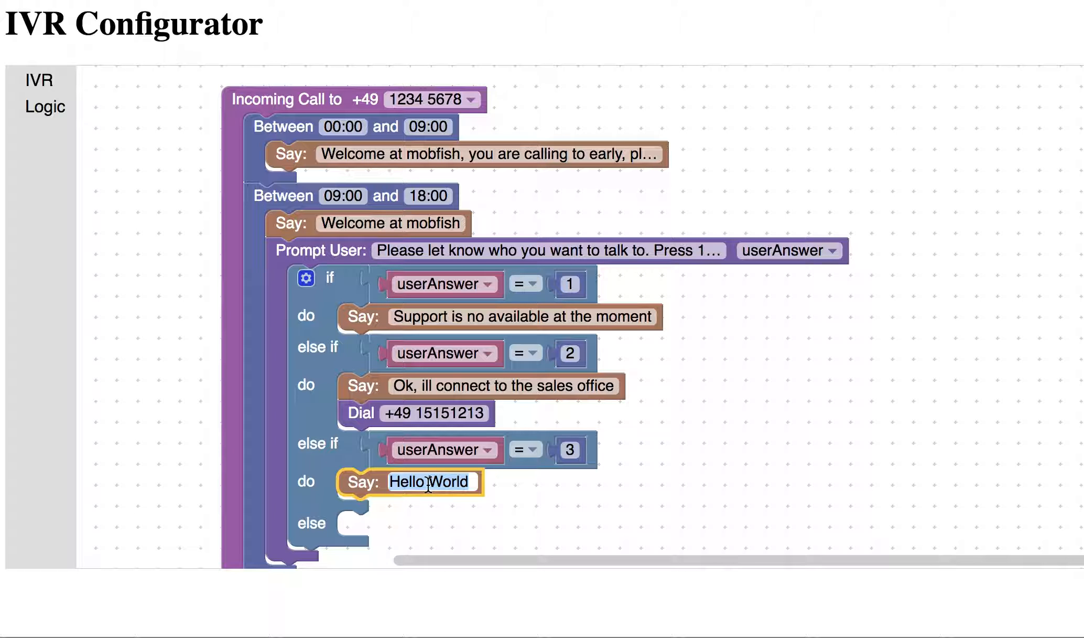
text(Ok,  )
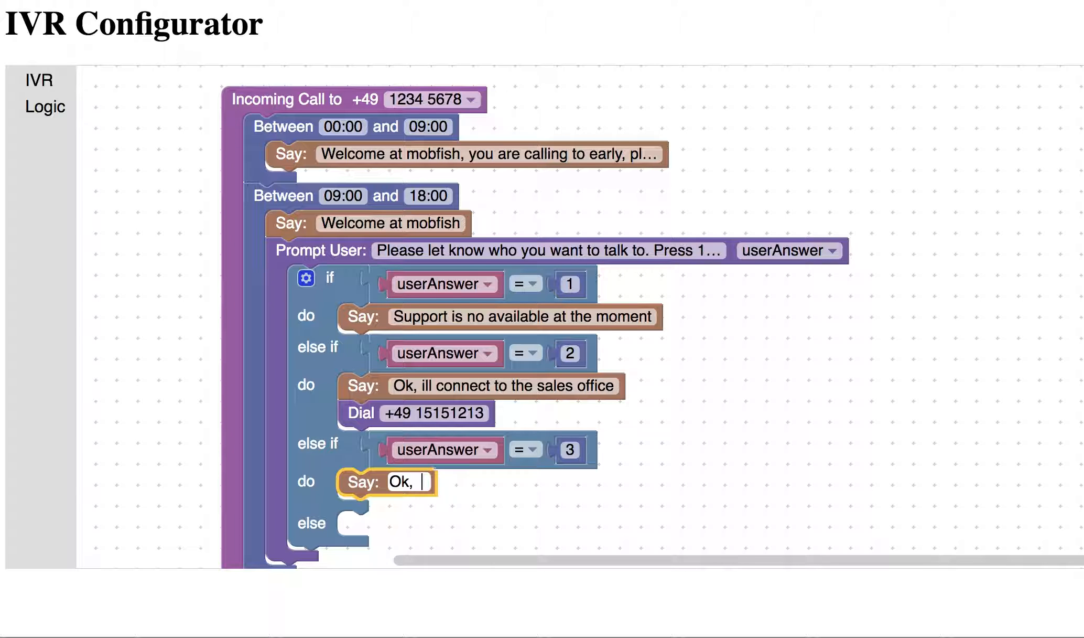
text(ill connect you)
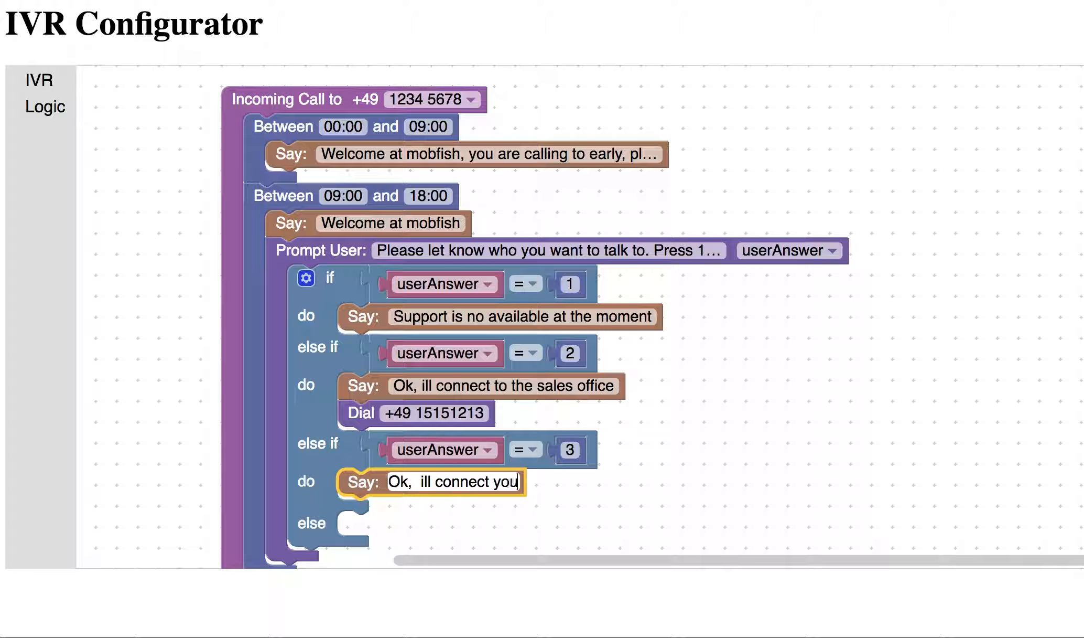
text( to custom)
key(BackSpace)
text(omer servce)
key(BackSpace)
key(BackSpace)
text(ice)
click(721, 448)
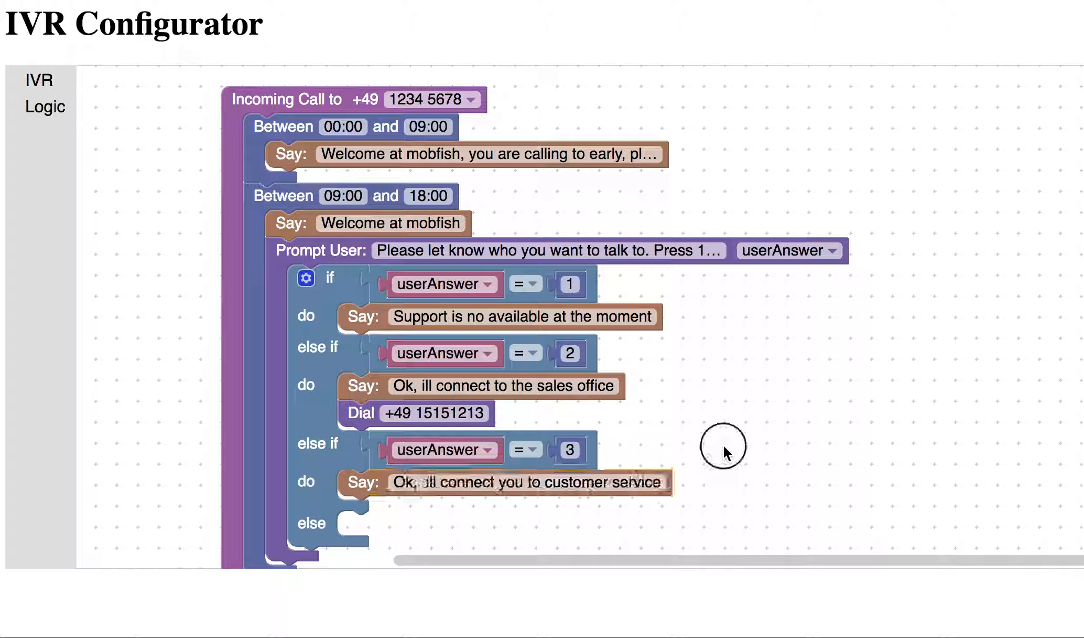
Step: Attach a Dial block below the customer service Say block and enter its phone number after +49
click(38, 82)
drag(114, 436, 201, 436)
drag(406, 483, 361, 511)
click(399, 508)
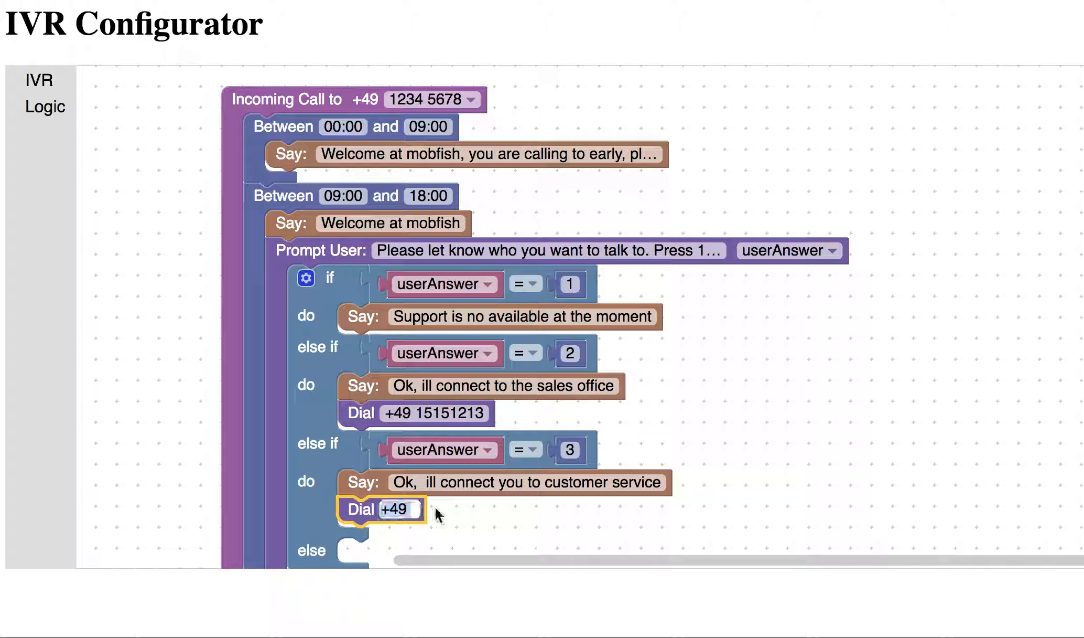
text(26161)
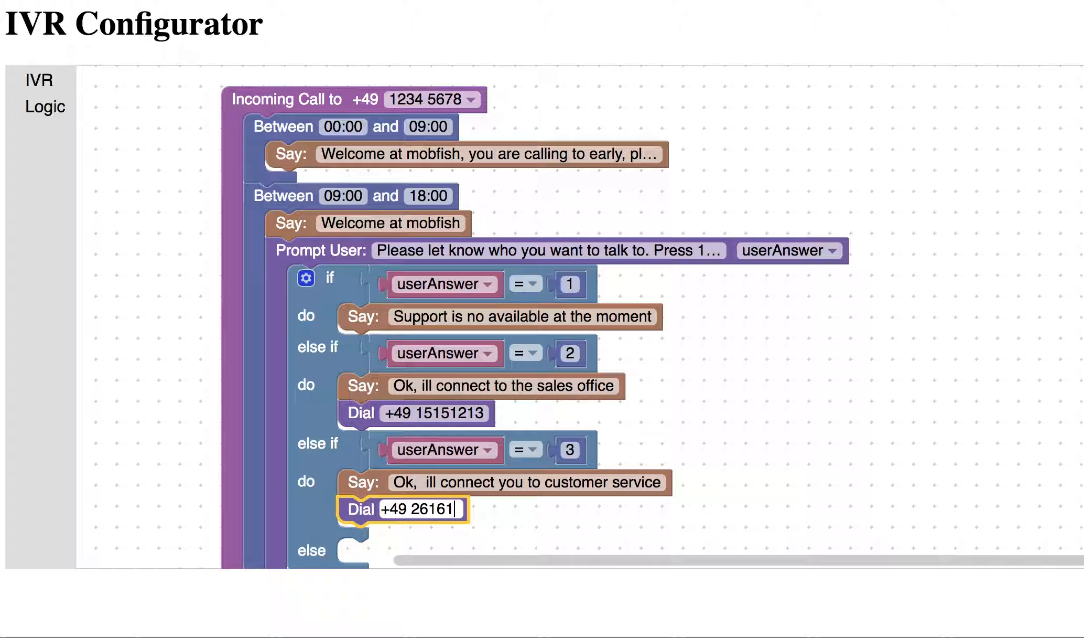
click(487, 524)
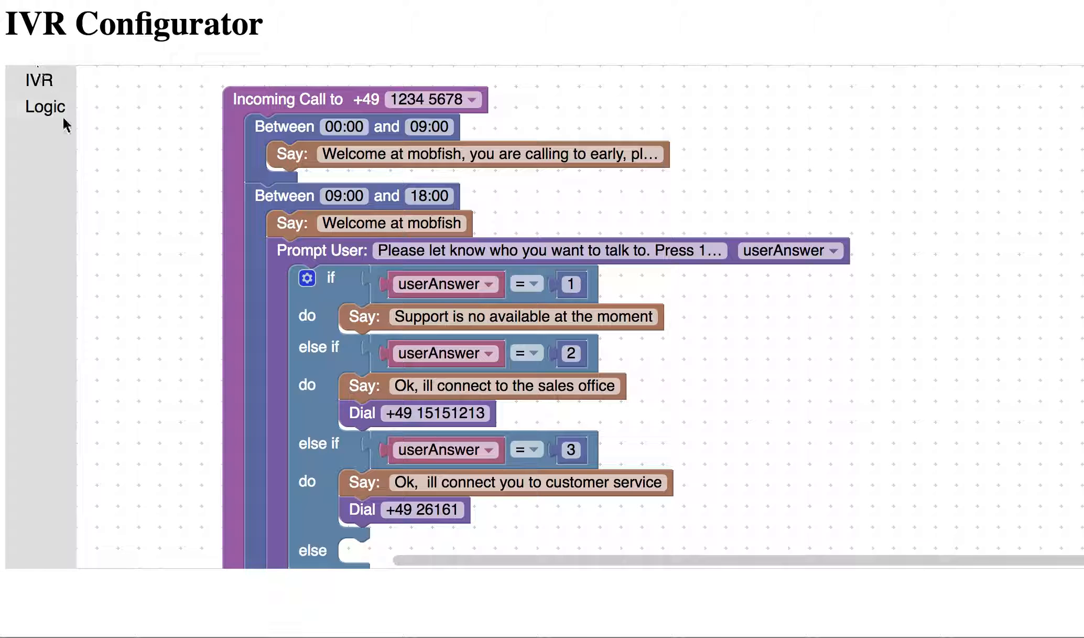
Step: Add a Say block to the else section of the userAnswer condition
click(53, 108)
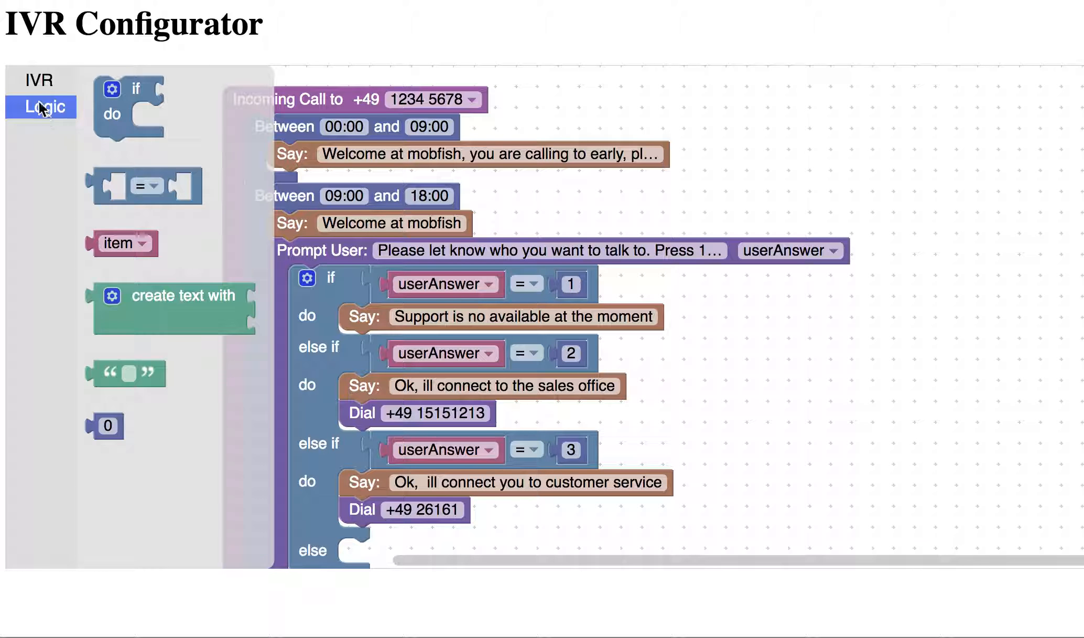
click(35, 84)
click(111, 283)
drag(110, 287, 415, 539)
Step: Set the text of the else section's Say block to "I couldn' handle your answer, so ill forward you to customer serice"
click(416, 550)
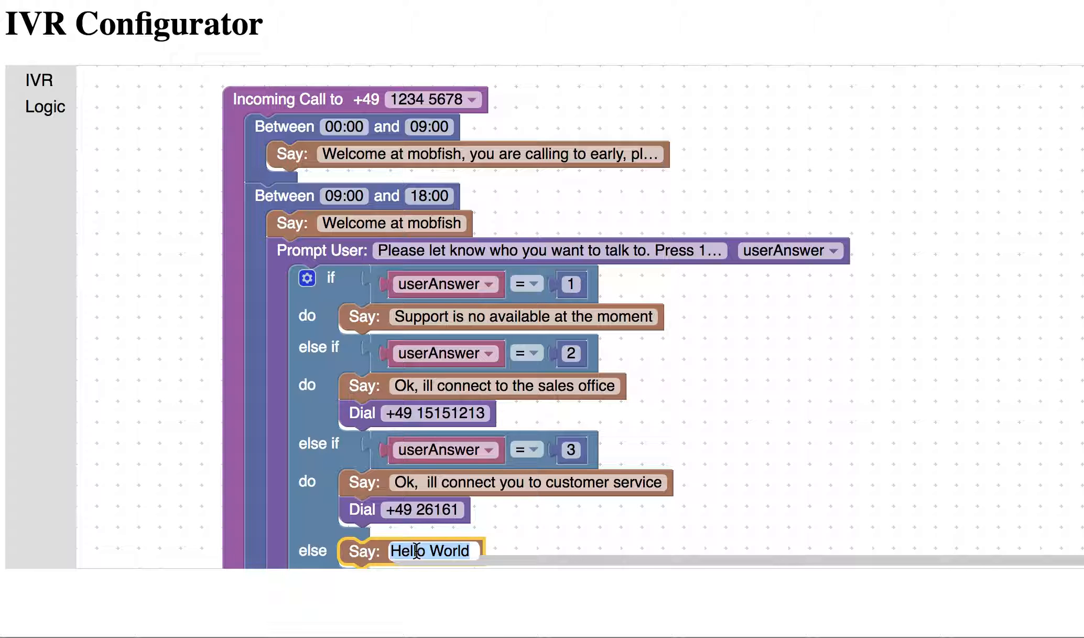
text(I could)
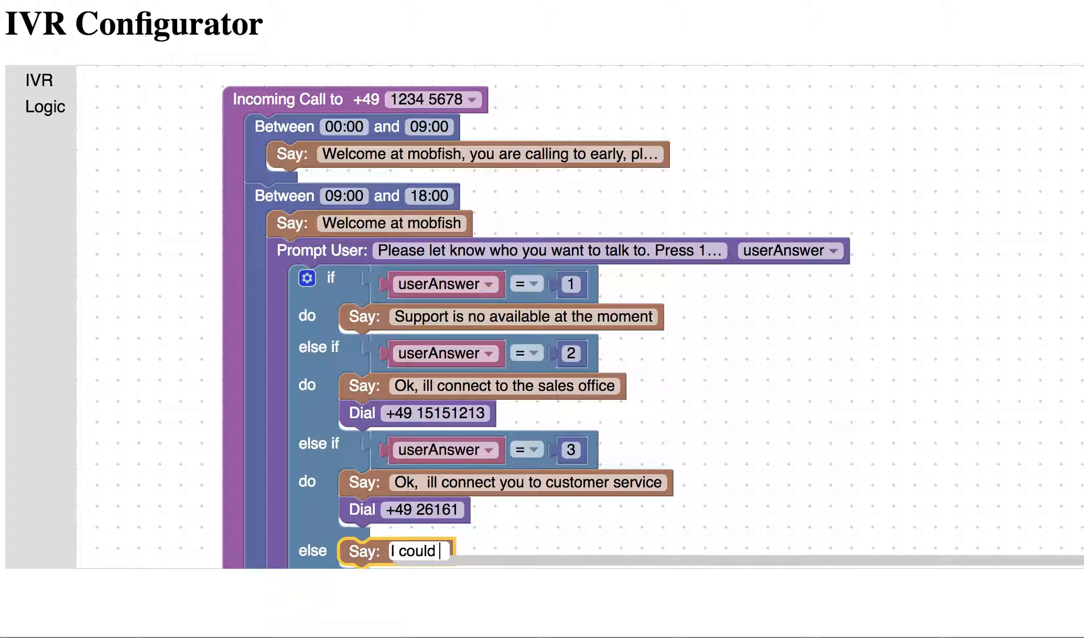
text(n' hand)
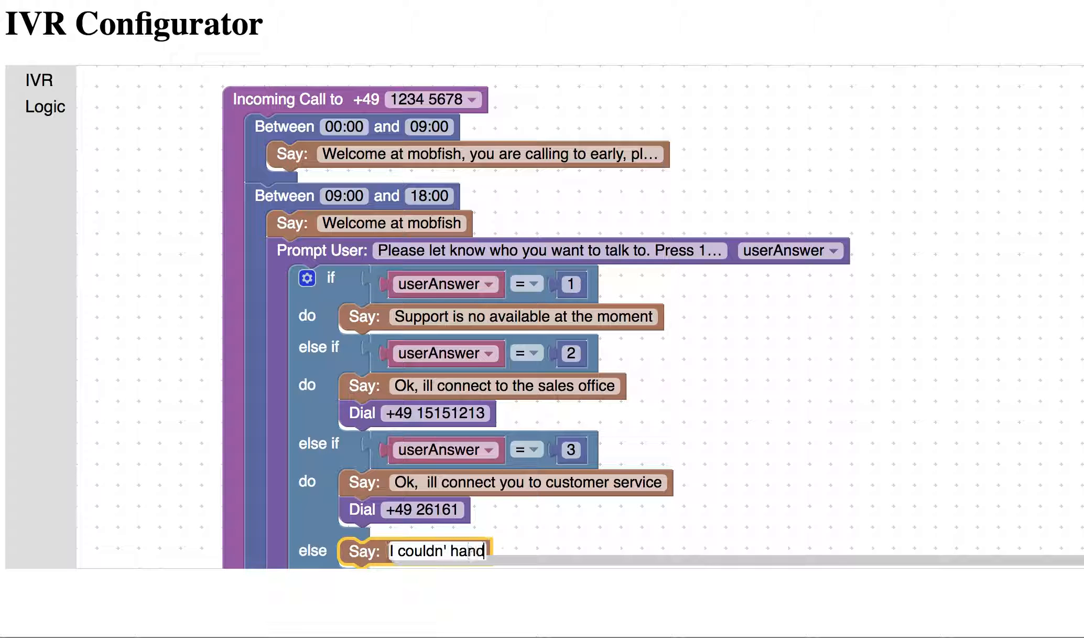
text(le your ans)
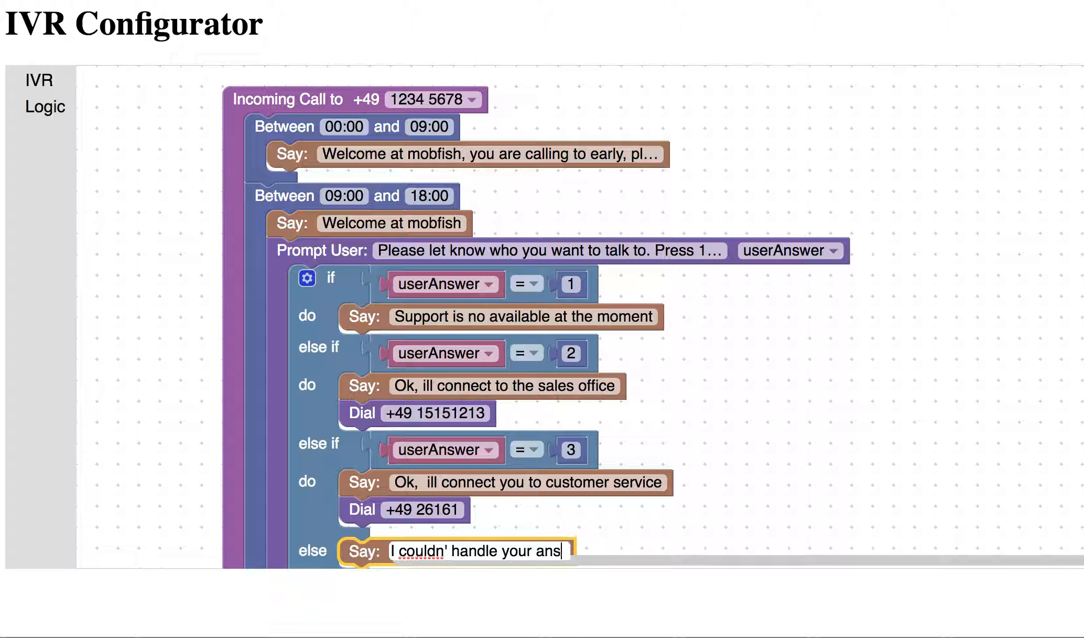
text(wer, so i)
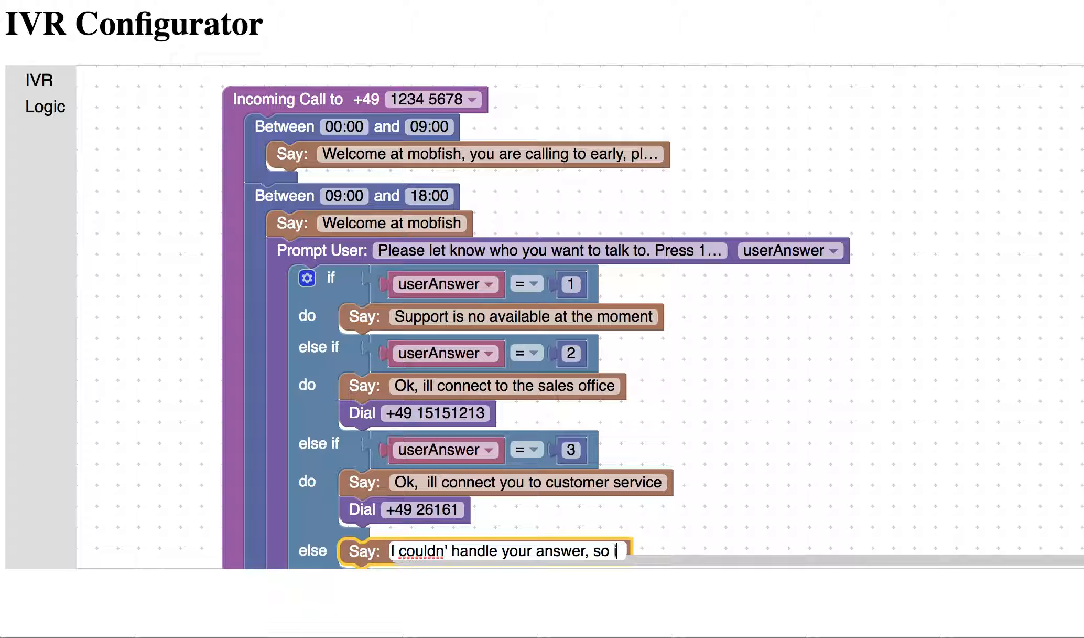
text(ll forward)
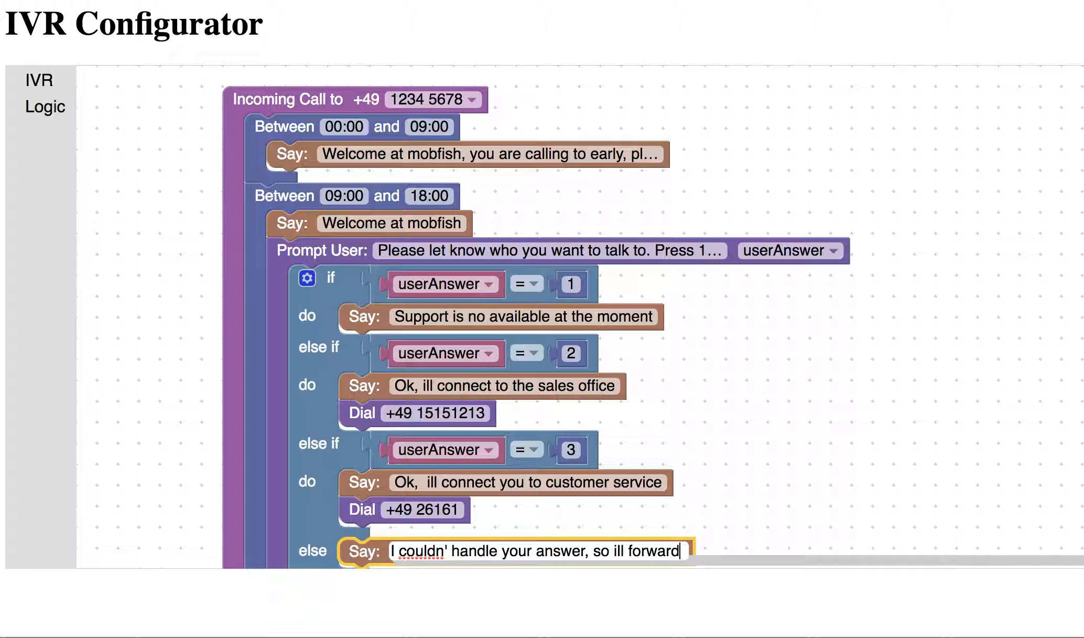
text( you to cus)
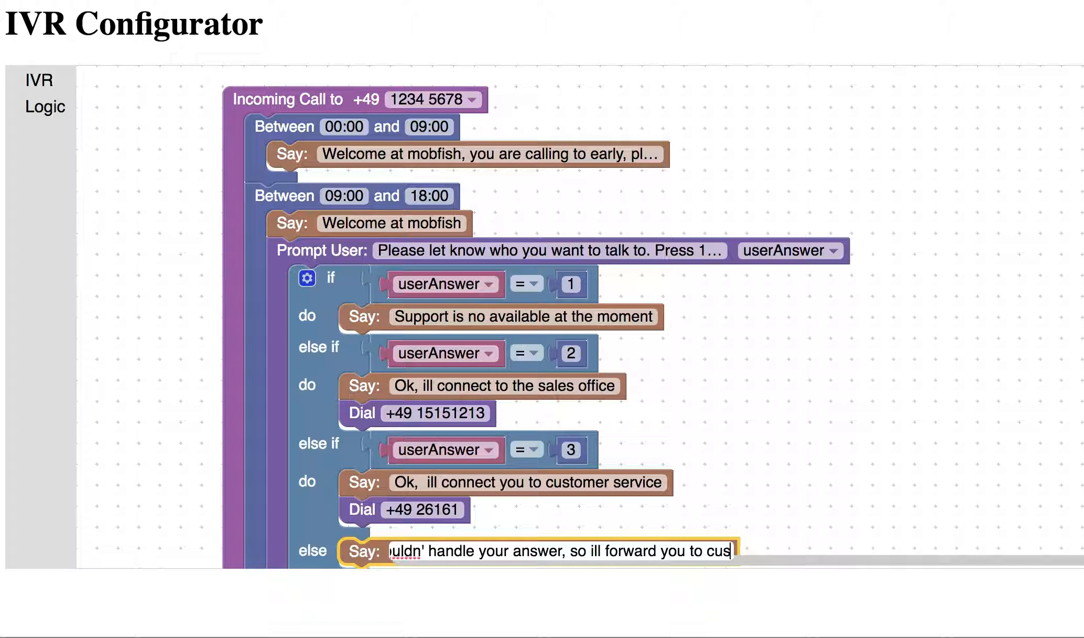
text(tomer ser)
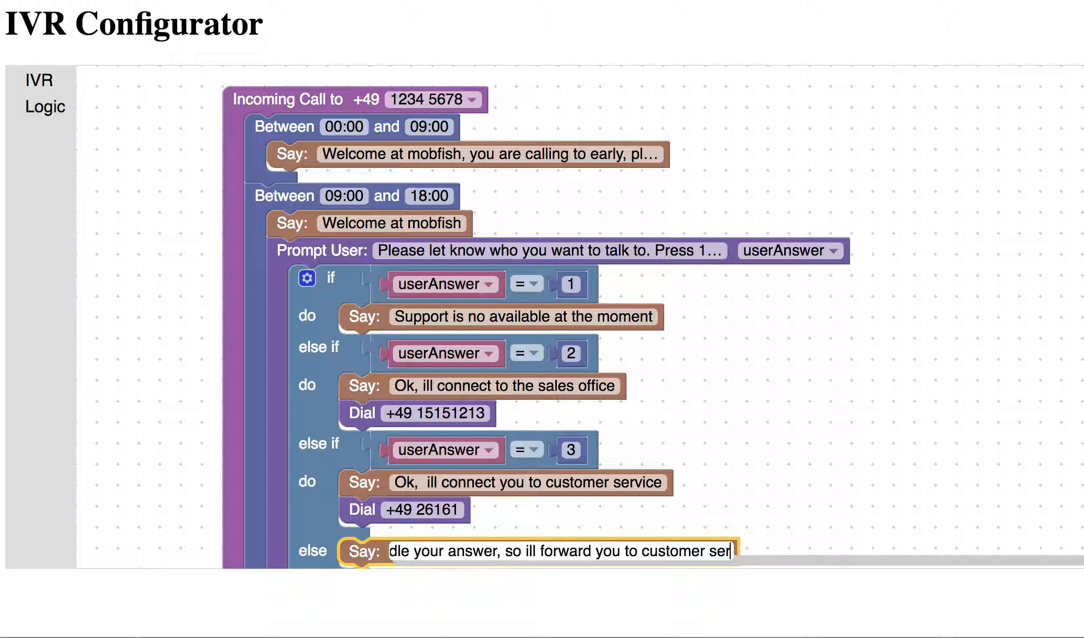
text(ice)
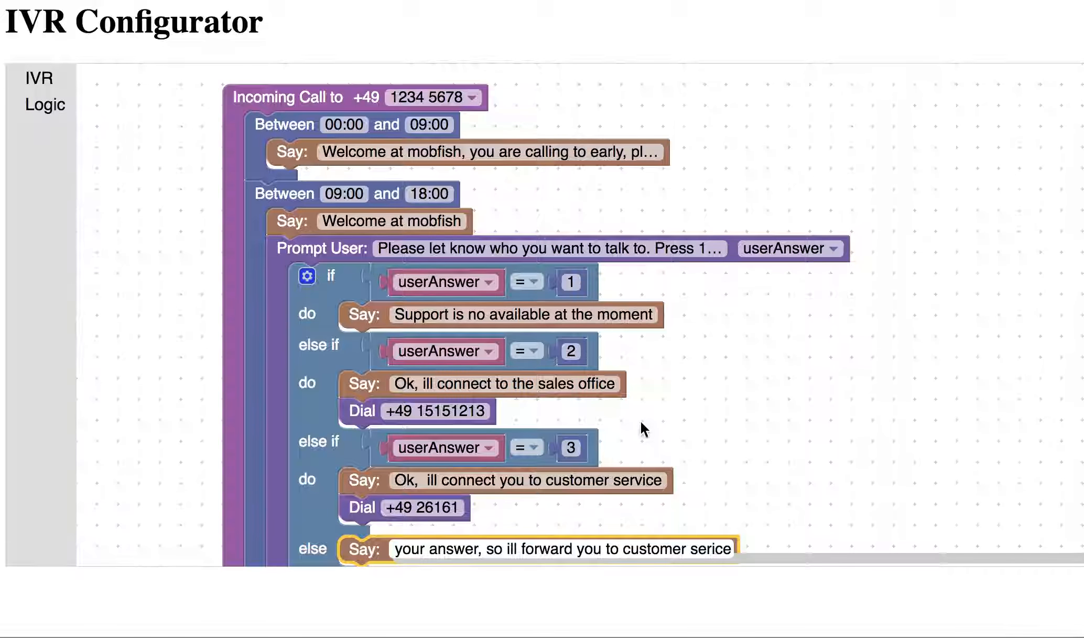
Step: Duplicate the customer service Dial block from the branch for answer 3 and attach the copy below the else section's Say block
click(356, 511)
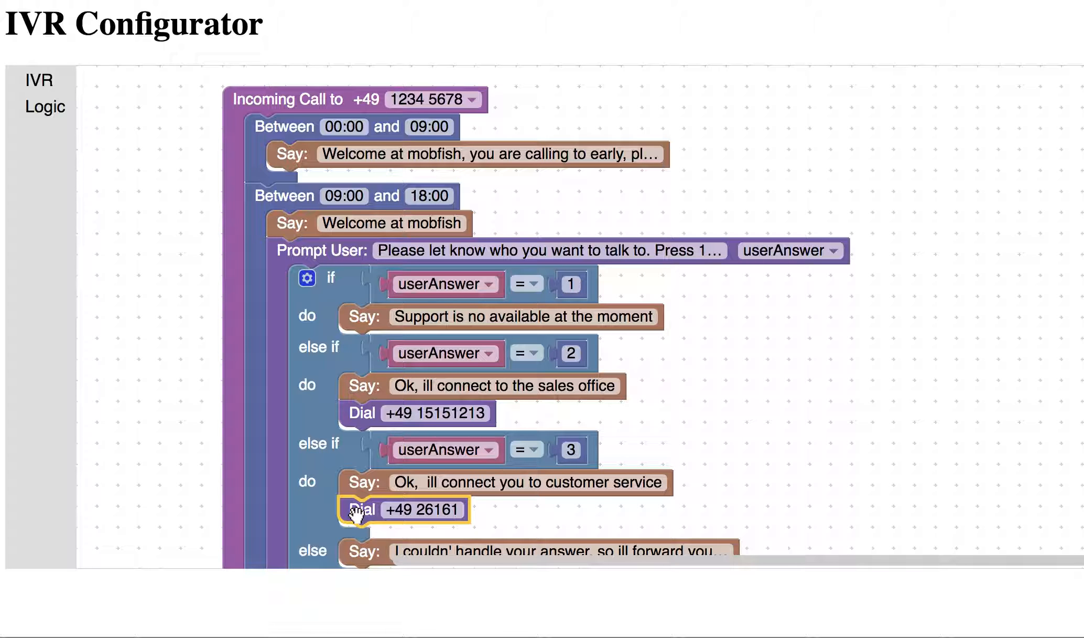
scroll(1004, 231, down, 1)
scroll(628, 325, down, 4)
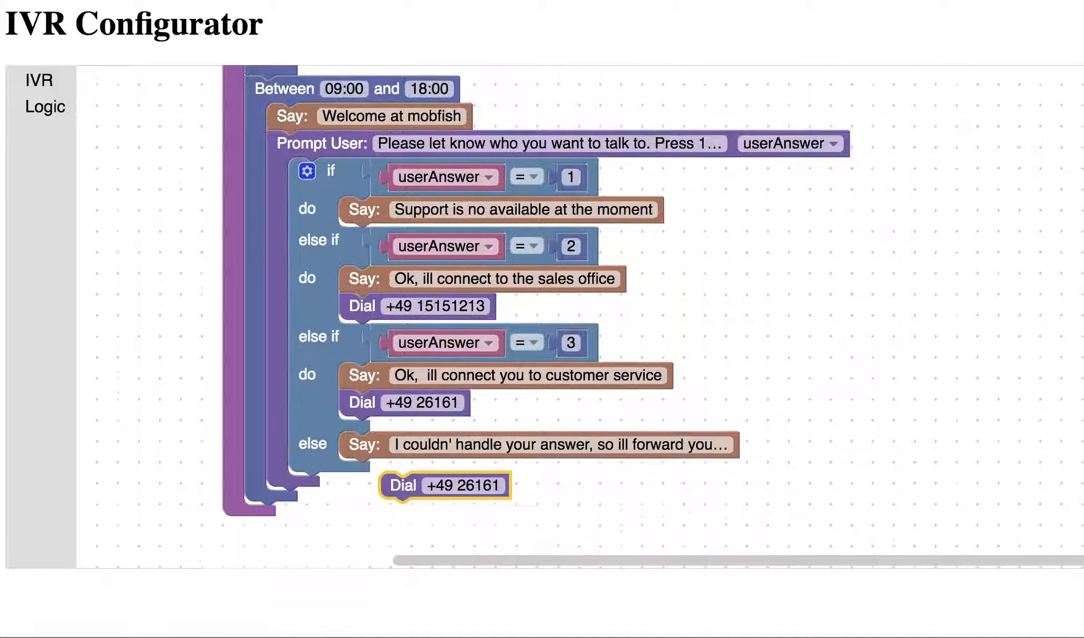
drag(402, 374, 367, 358)
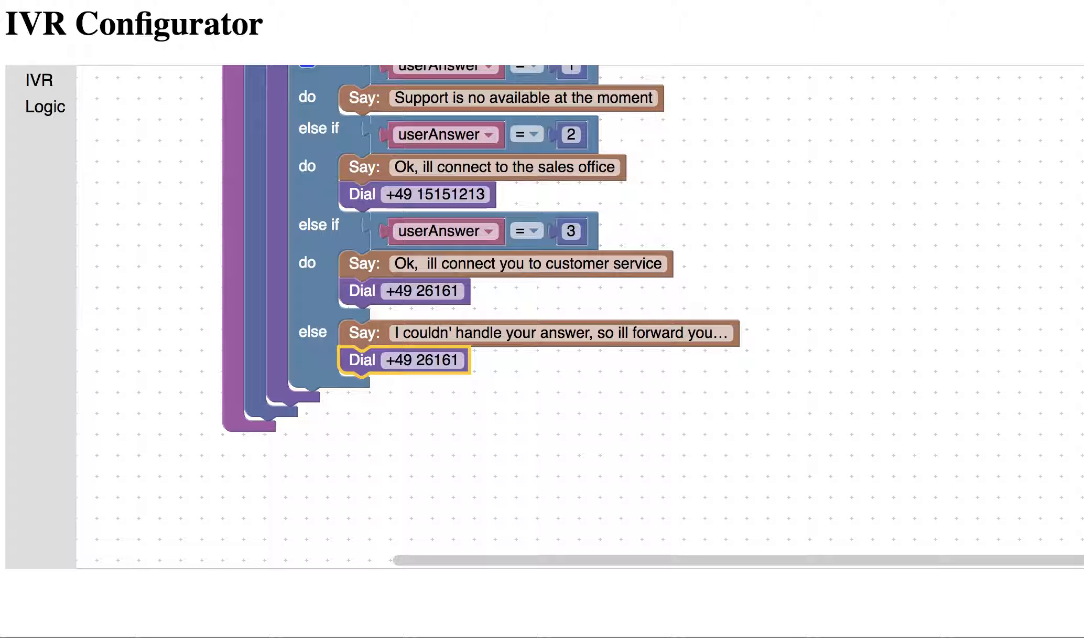
Step: Move the whole Incoming Call block with its nested flow closer to the block palette and look over all its branches
scroll(581, 317, up, 5)
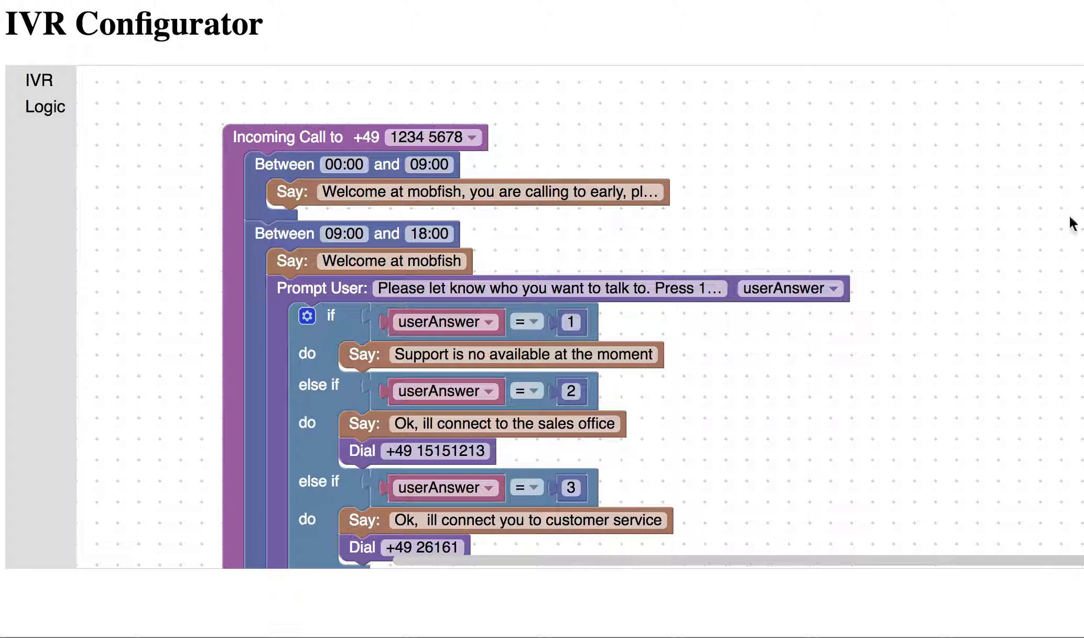
drag(243, 135, 123, 96)
scroll(290, 308, down, 1)
scroll(289, 308, up, 1)
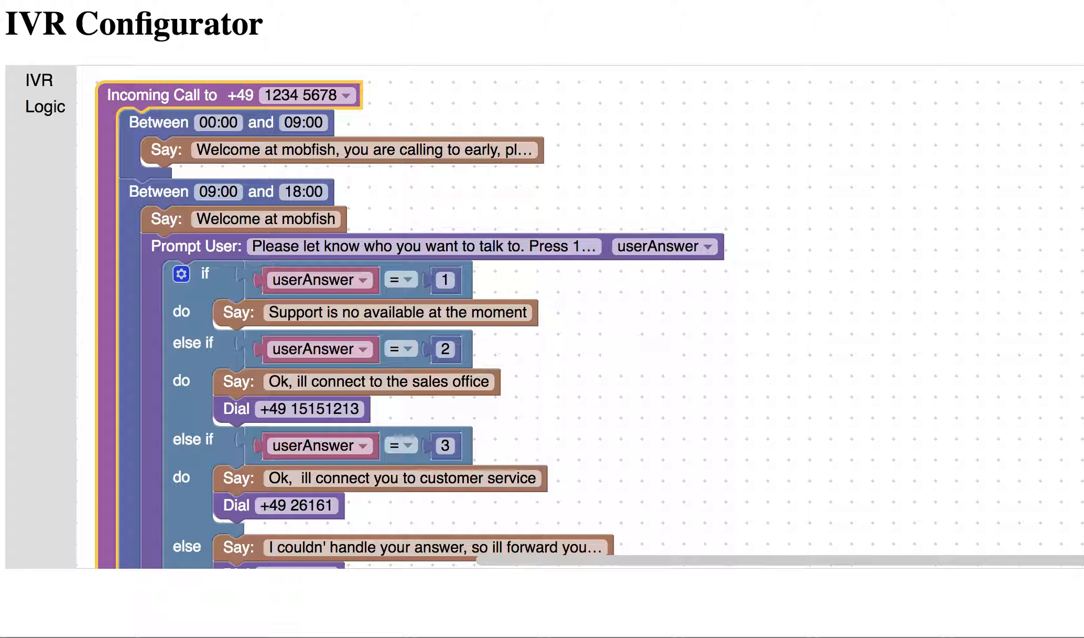
scroll(412, 315, down, 10)
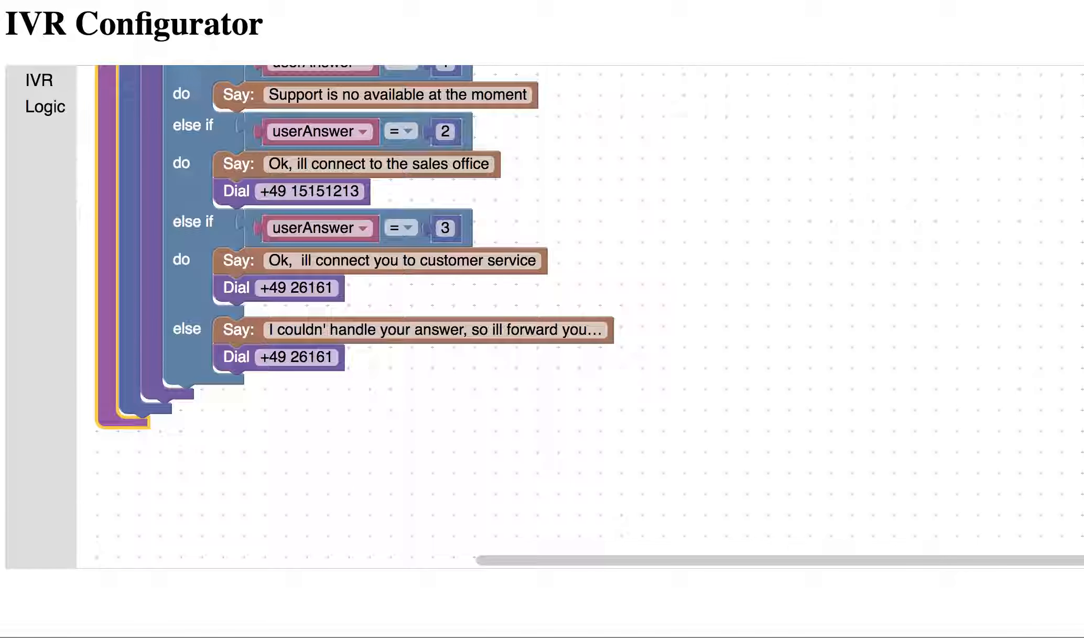
scroll(412, 315, up, 6)
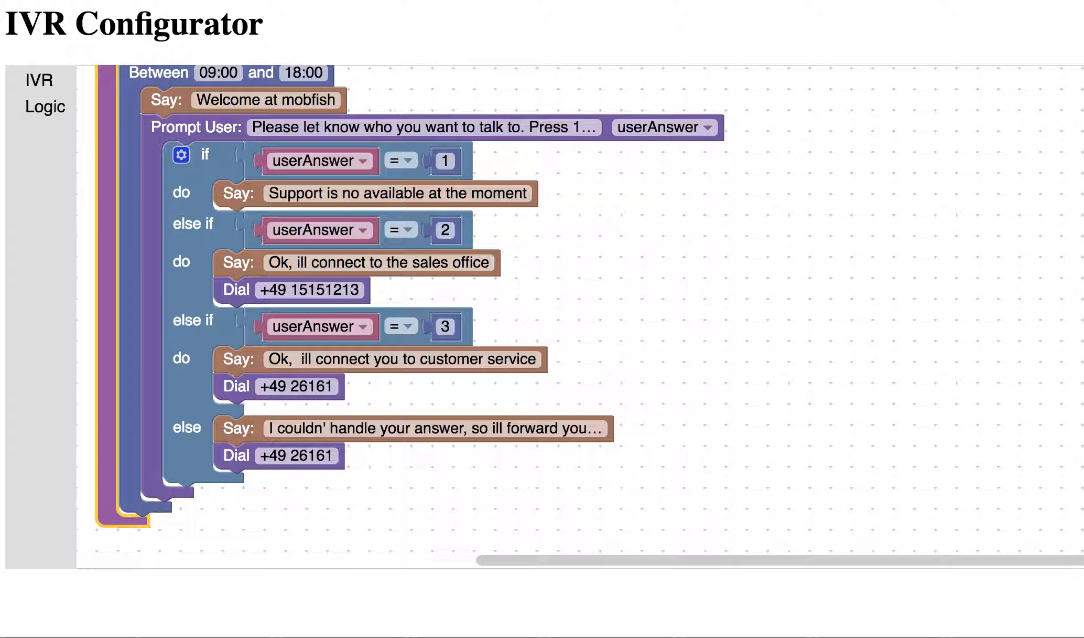
scroll(410, 302, up, 5)
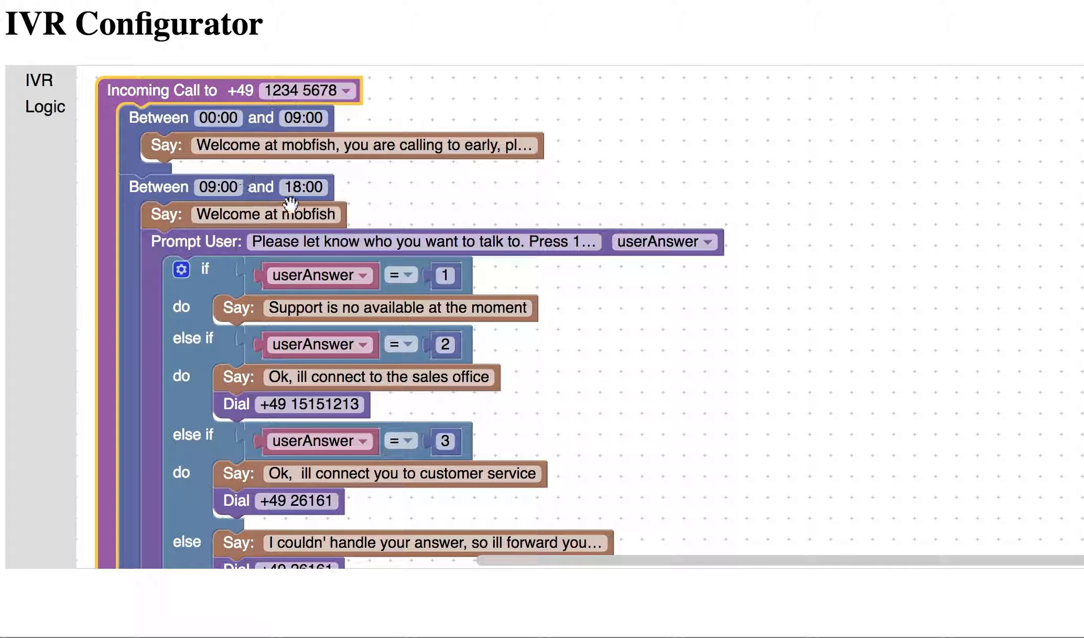
drag(120, 93, 143, 93)
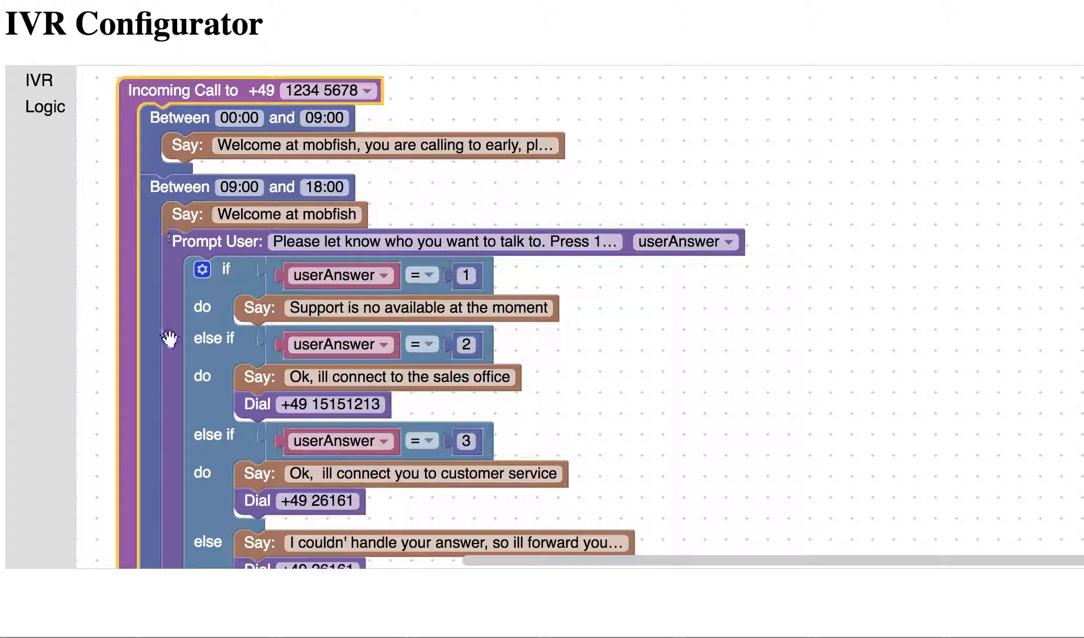
click(24, 109)
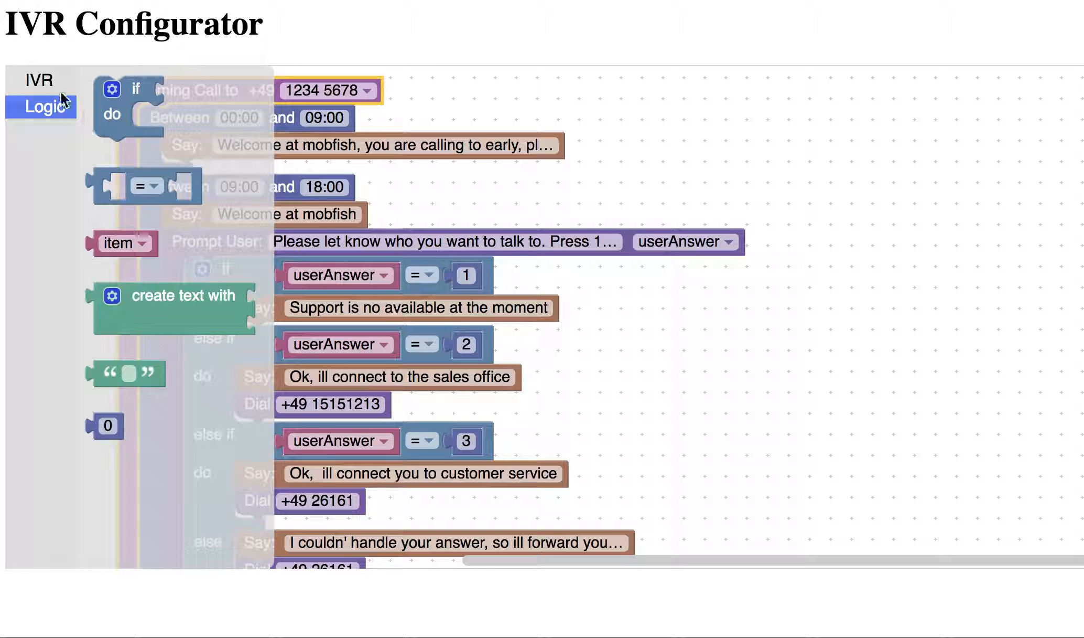
click(38, 83)
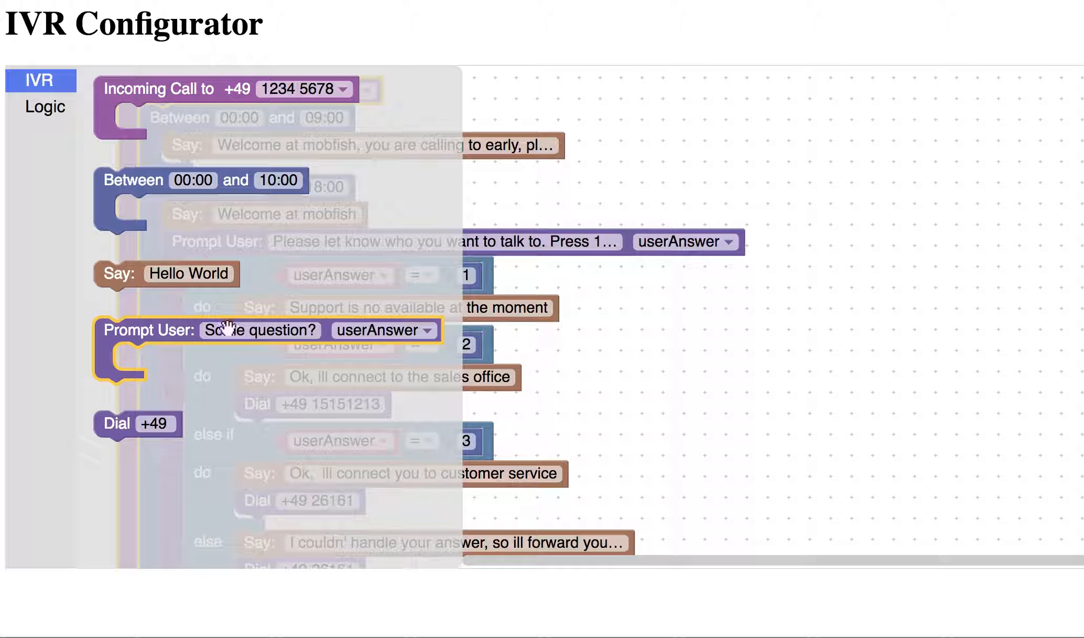
click(694, 342)
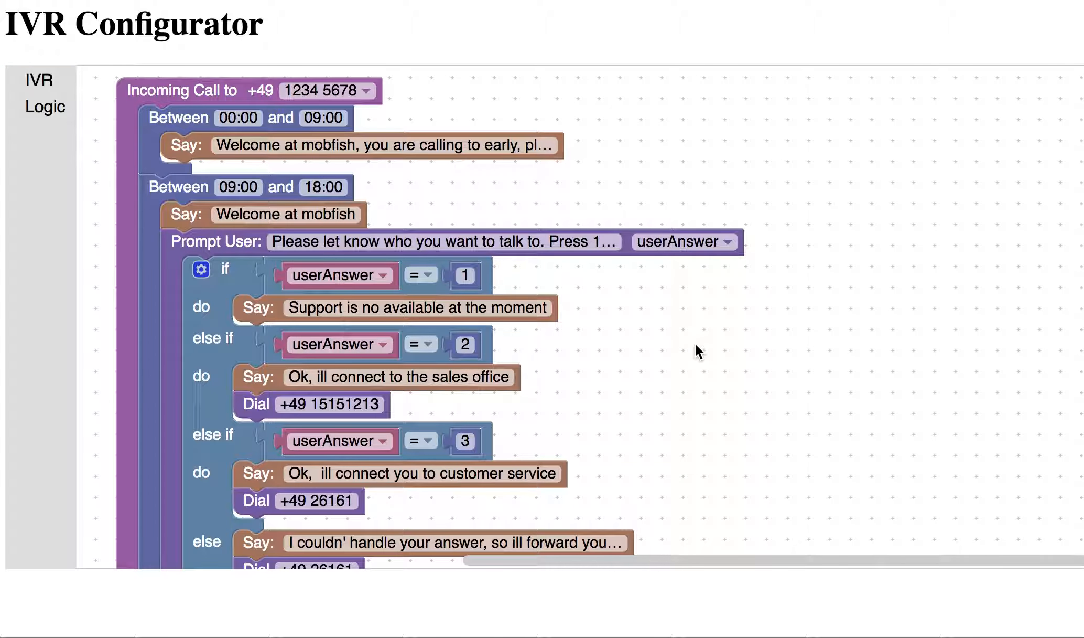